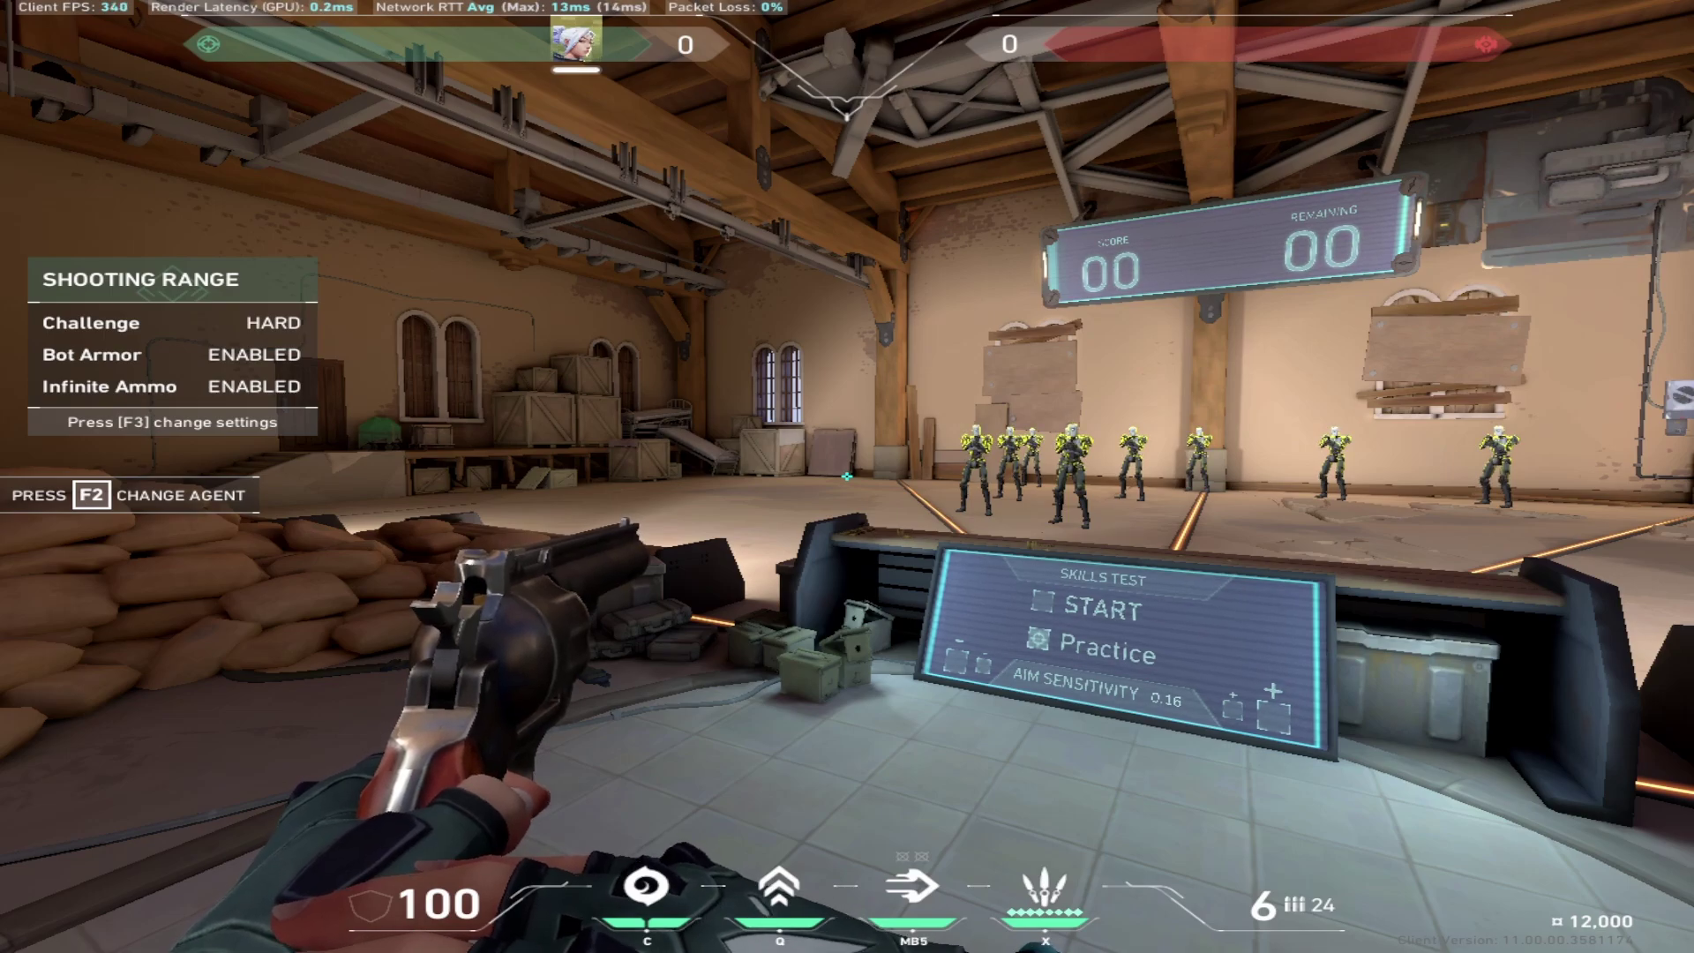
# Open File Explorer on the Process Lowering Pack folder with its shortcuts and Disable services folders.
pyautogui.press('super')
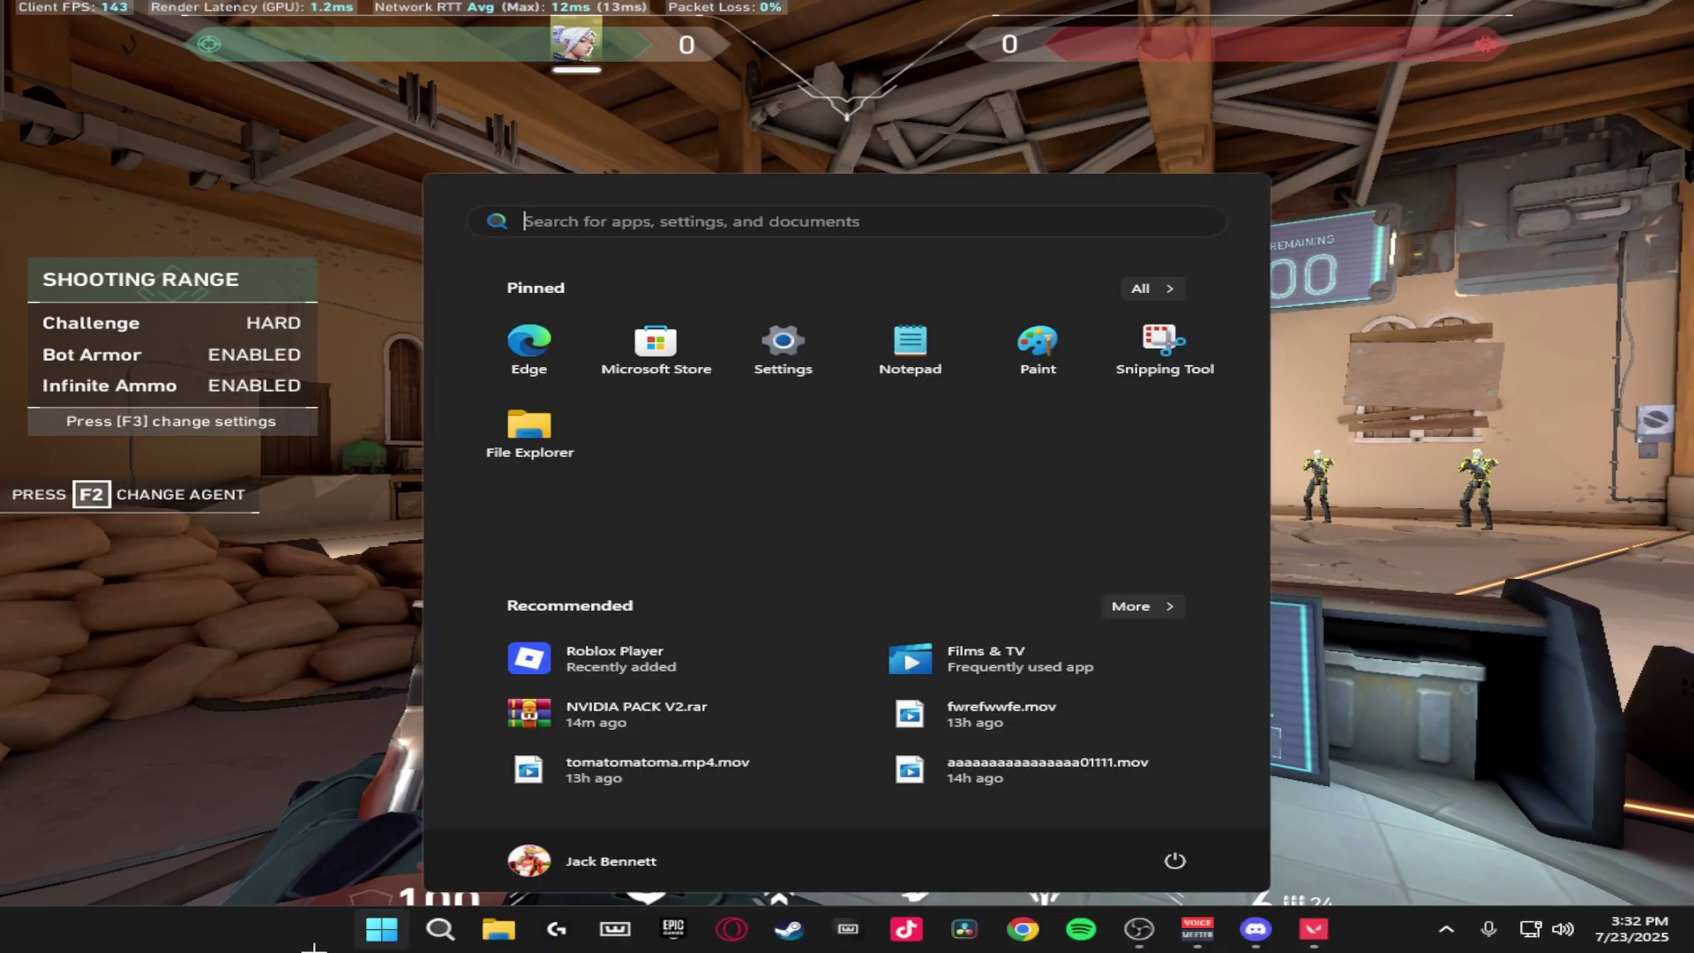
pyautogui.click(1257, 928)
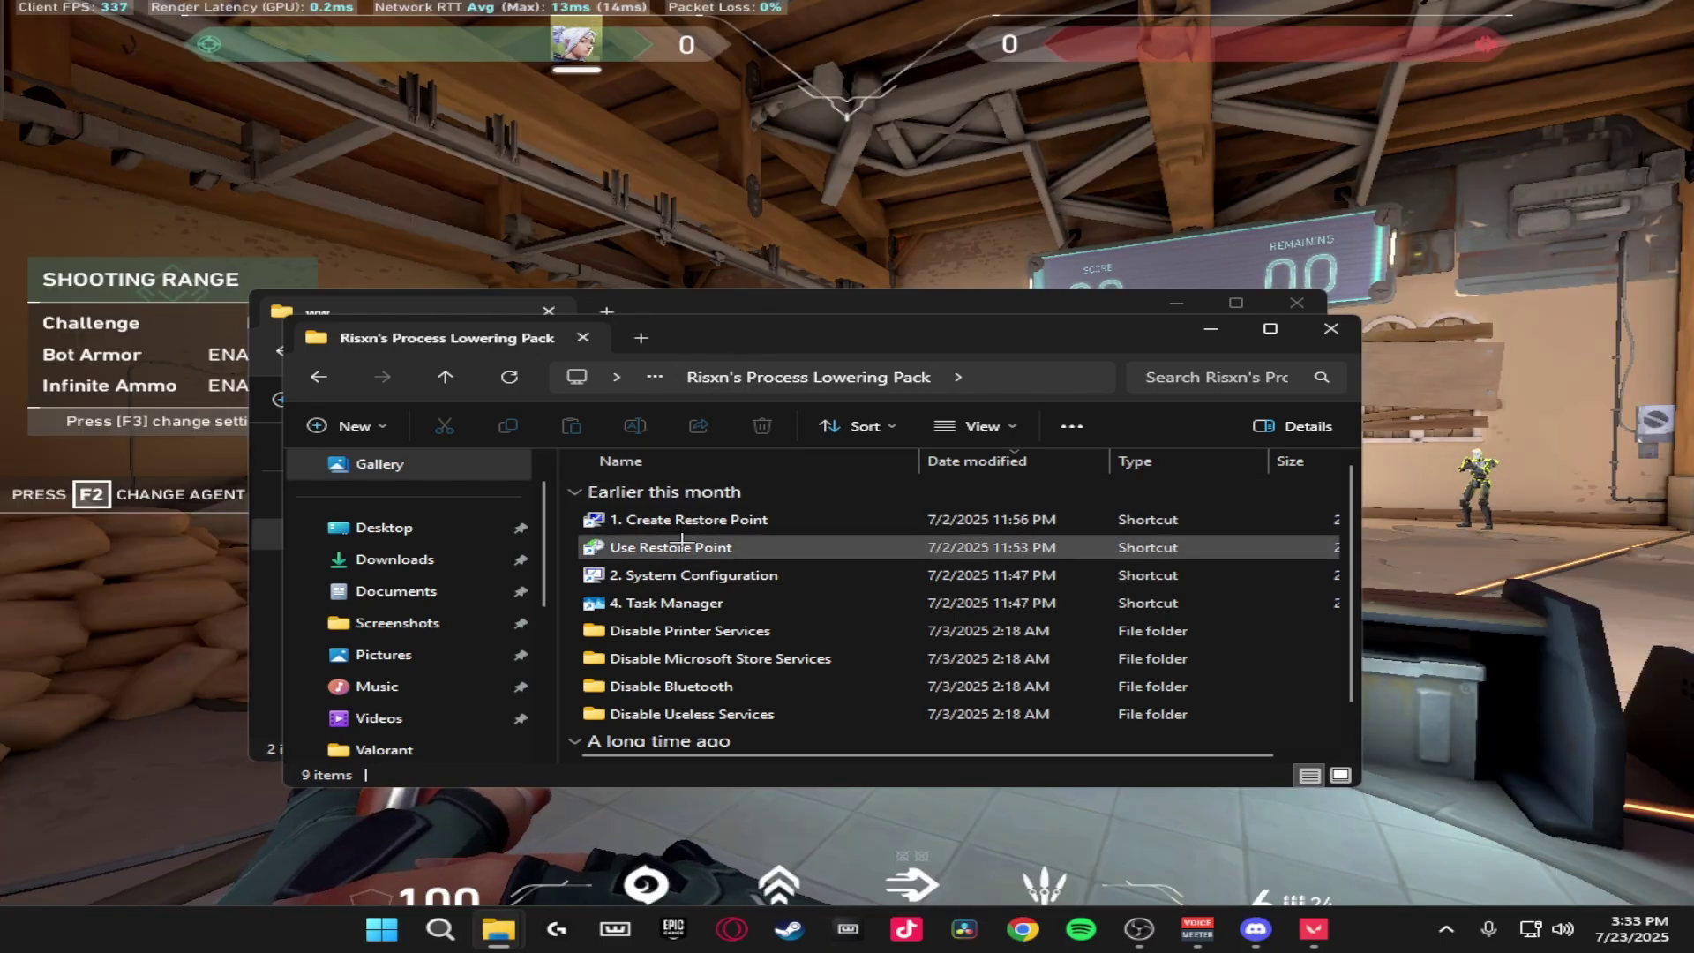
# Limit boot to 8 processors in System Configuration's advanced boot options and apply, accepting the BitLocker warning.
pyautogui.doubleClick(966, 576)
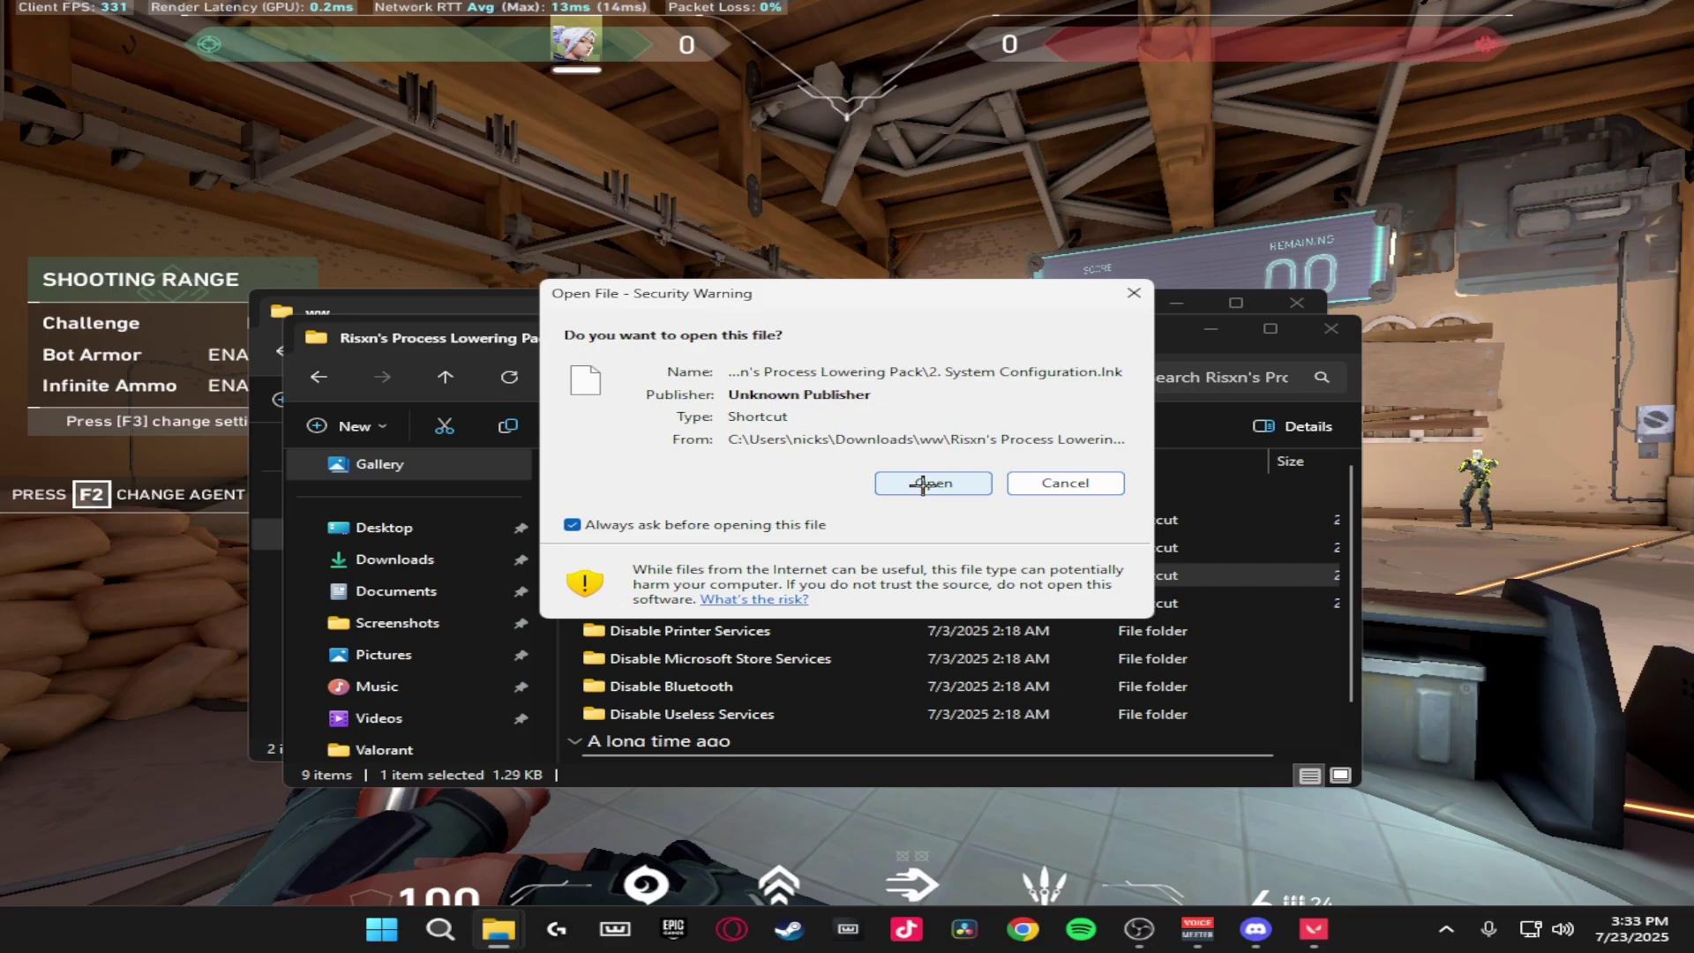
pyautogui.click(909, 483)
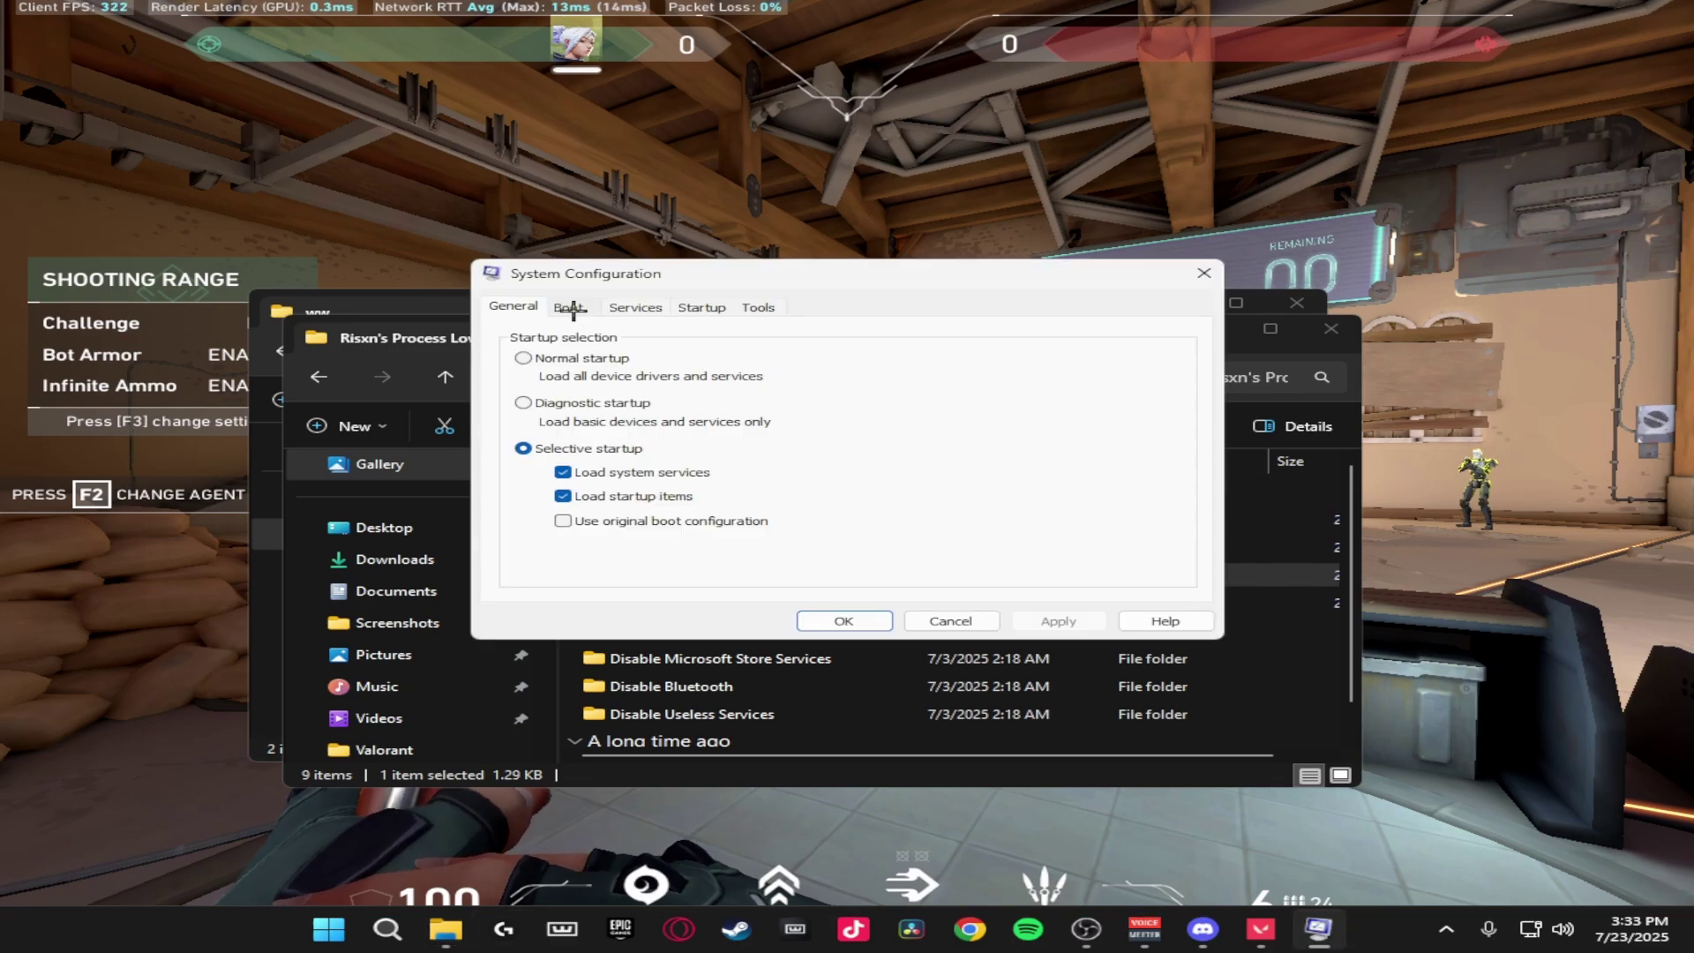
pyautogui.click(569, 307)
pyautogui.click(584, 450)
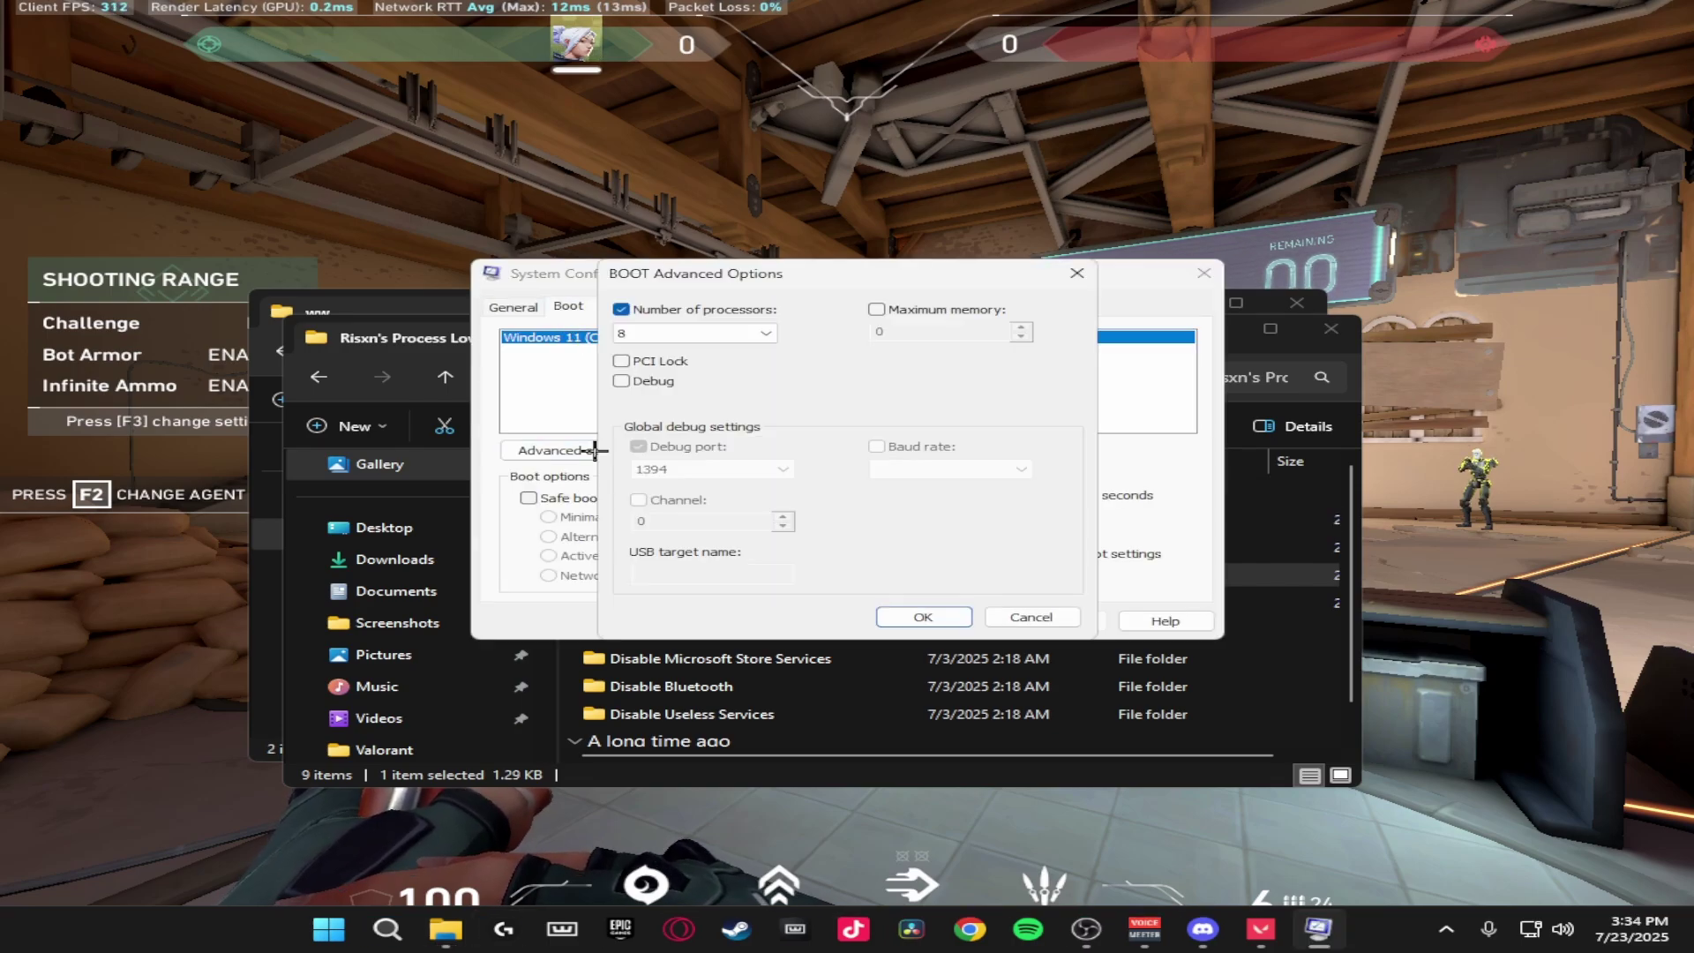
pyautogui.click(634, 308)
pyautogui.click(676, 332)
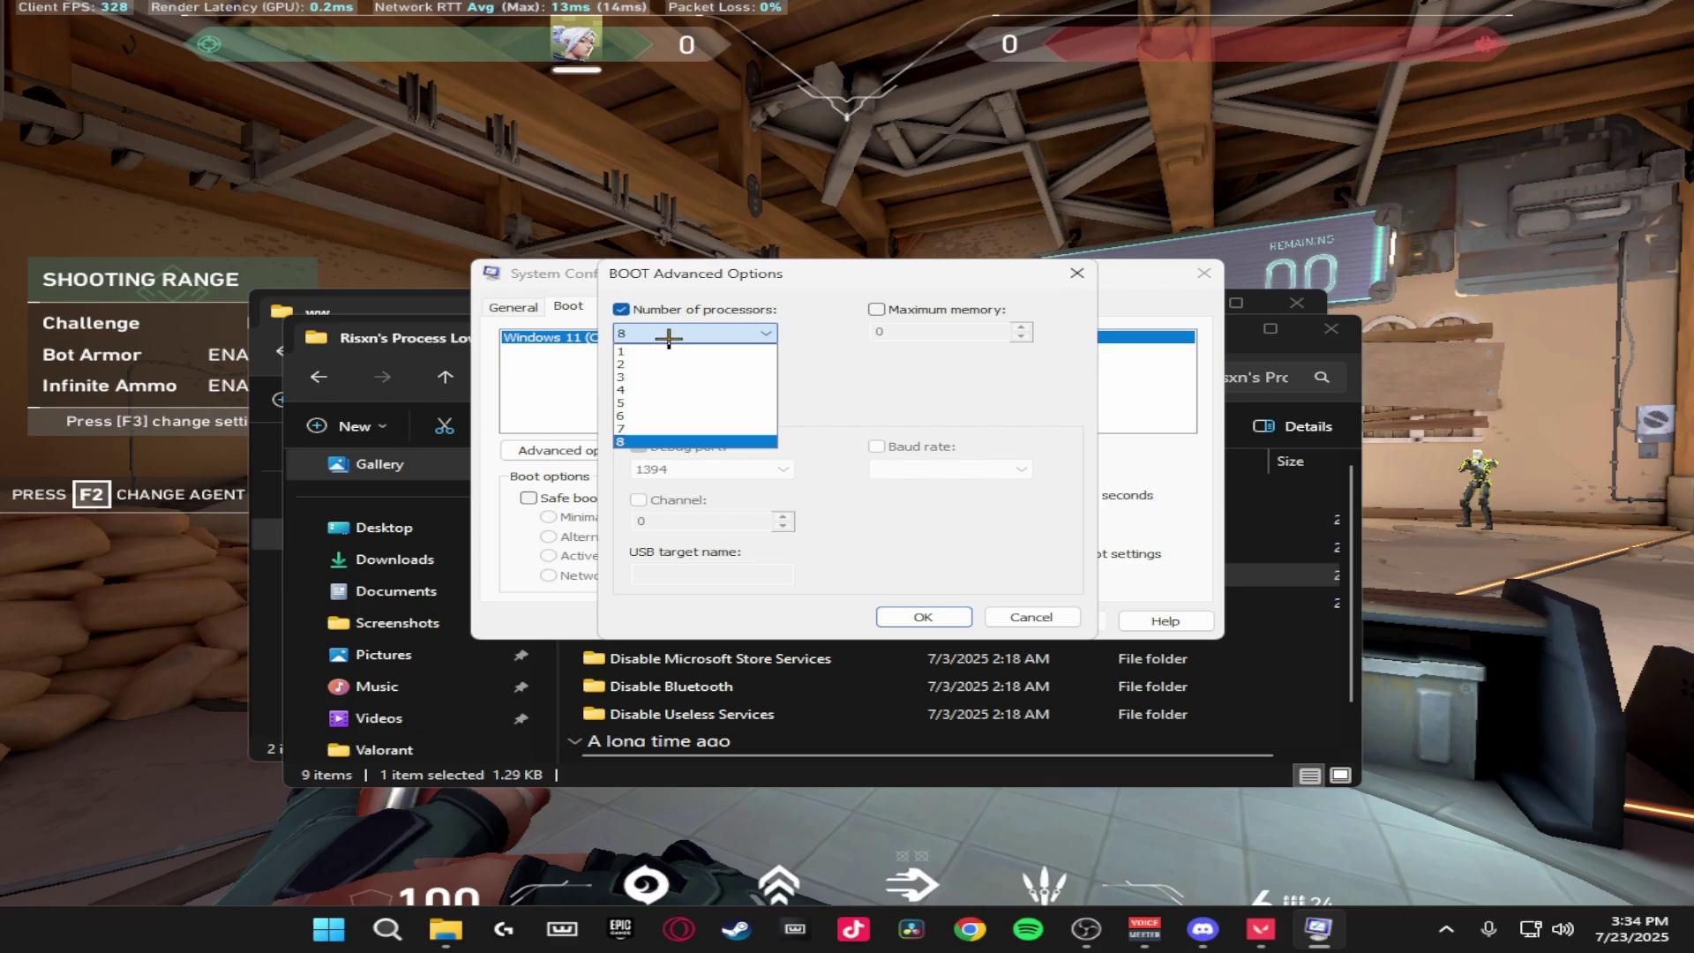
pyautogui.click(668, 441)
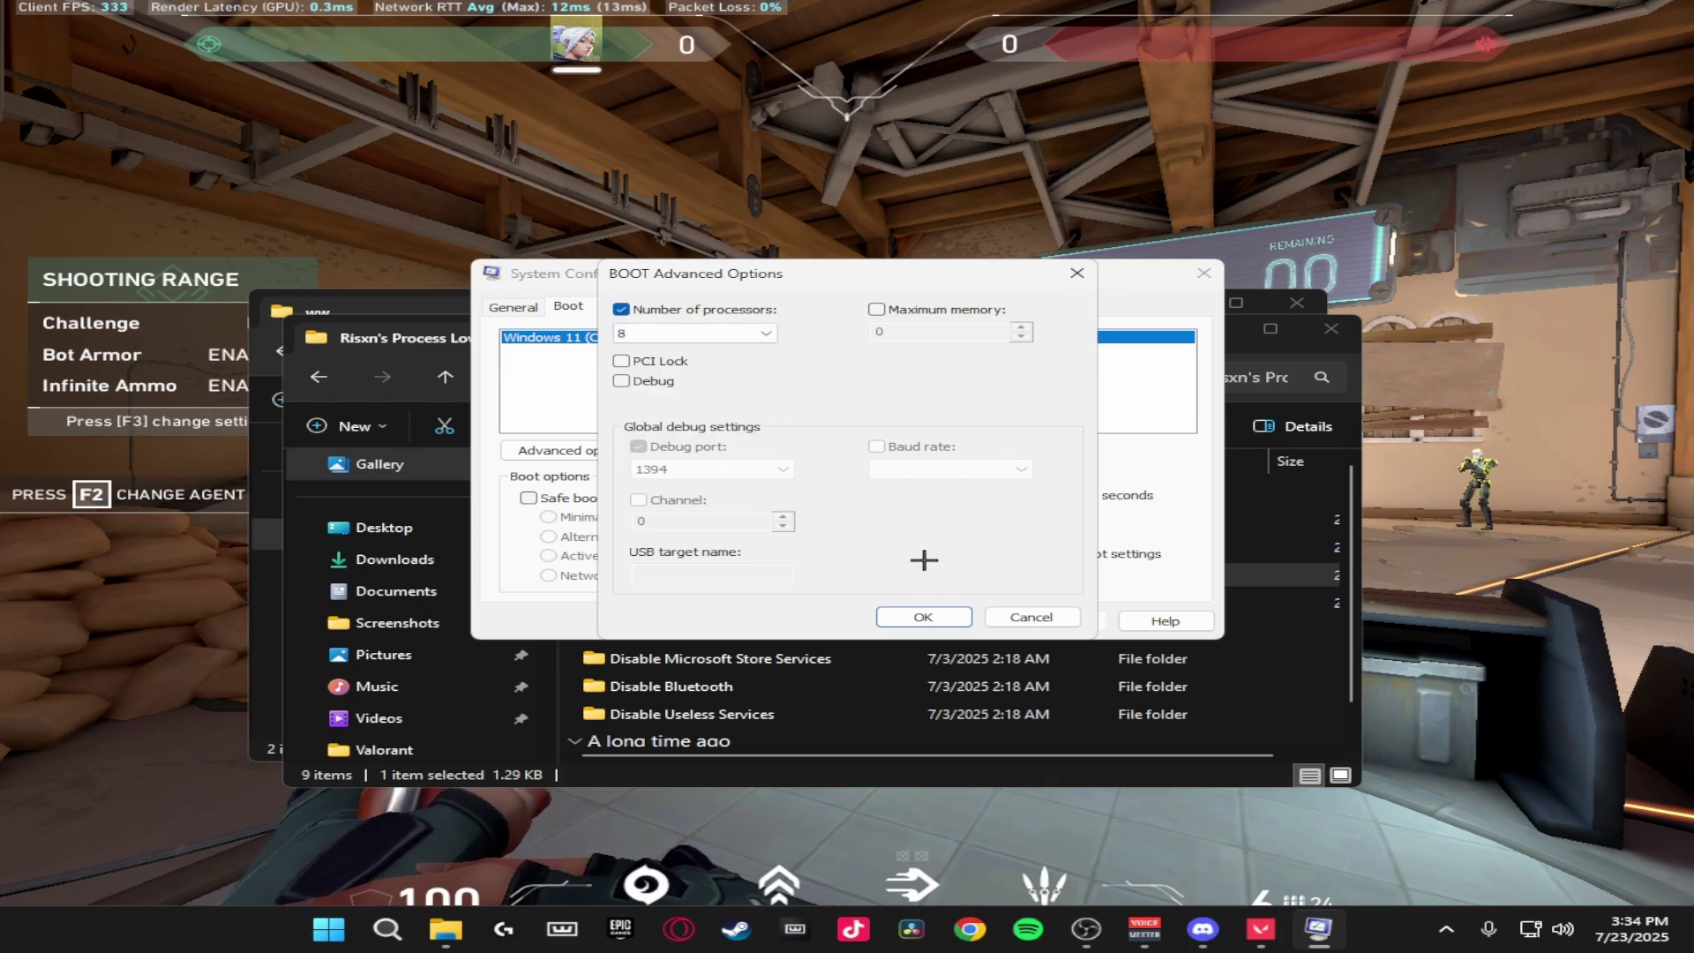
pyautogui.click(926, 616)
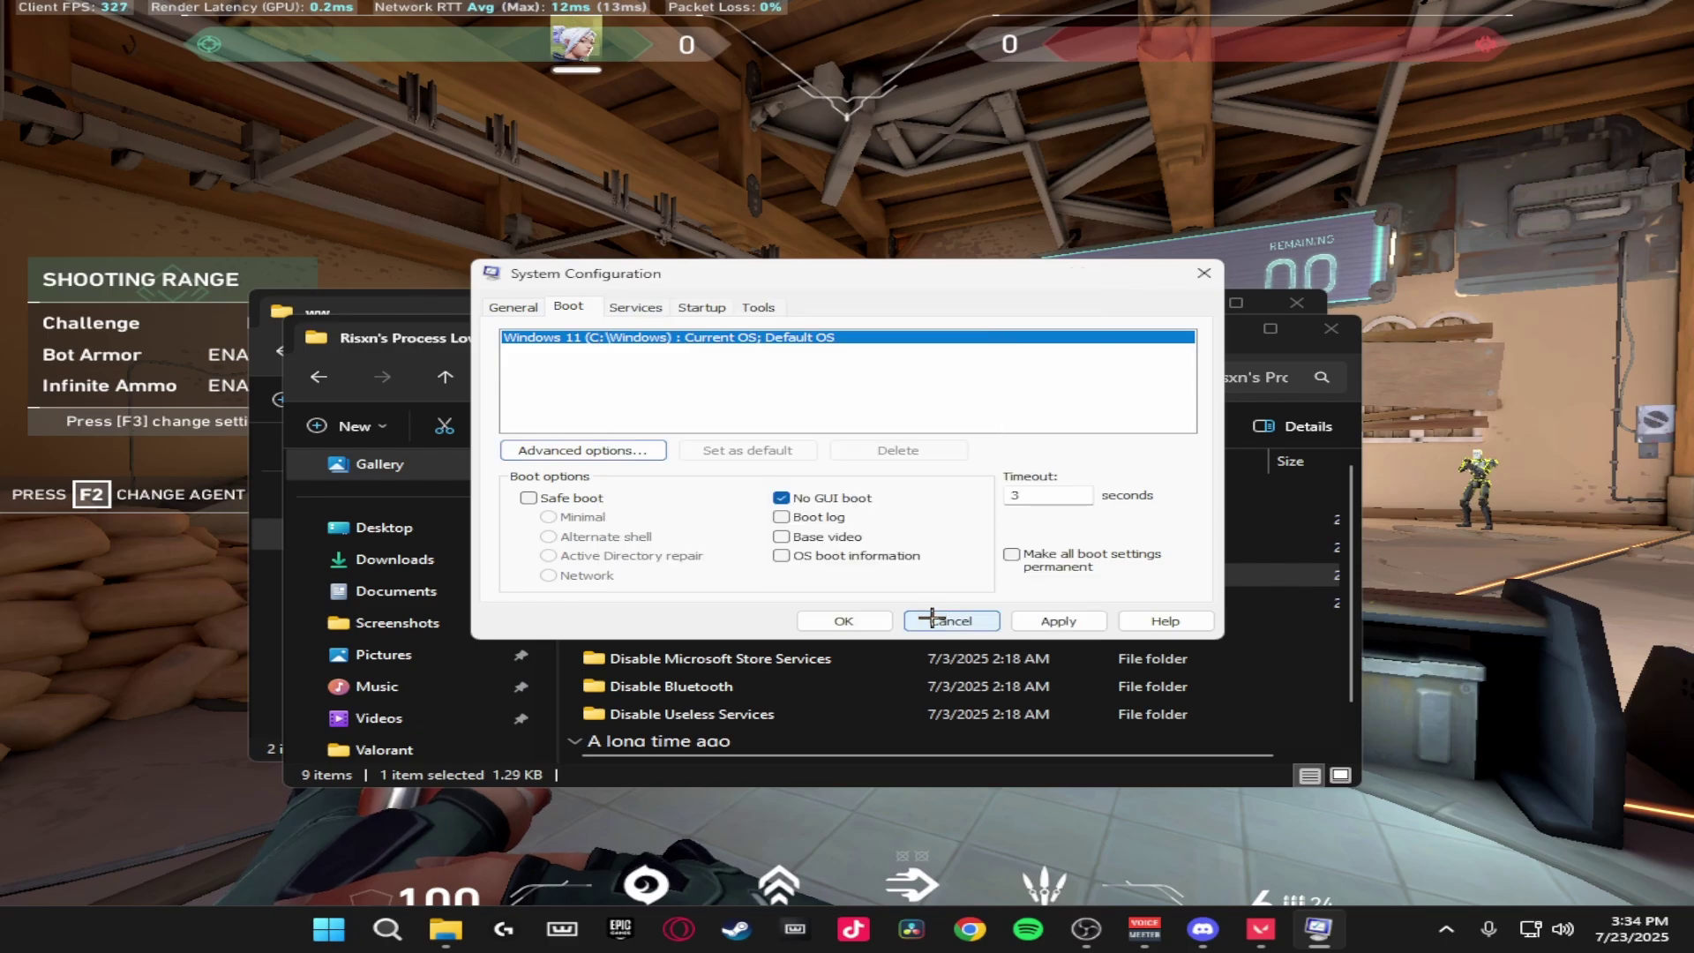
pyautogui.click(1060, 615)
pyautogui.click(943, 517)
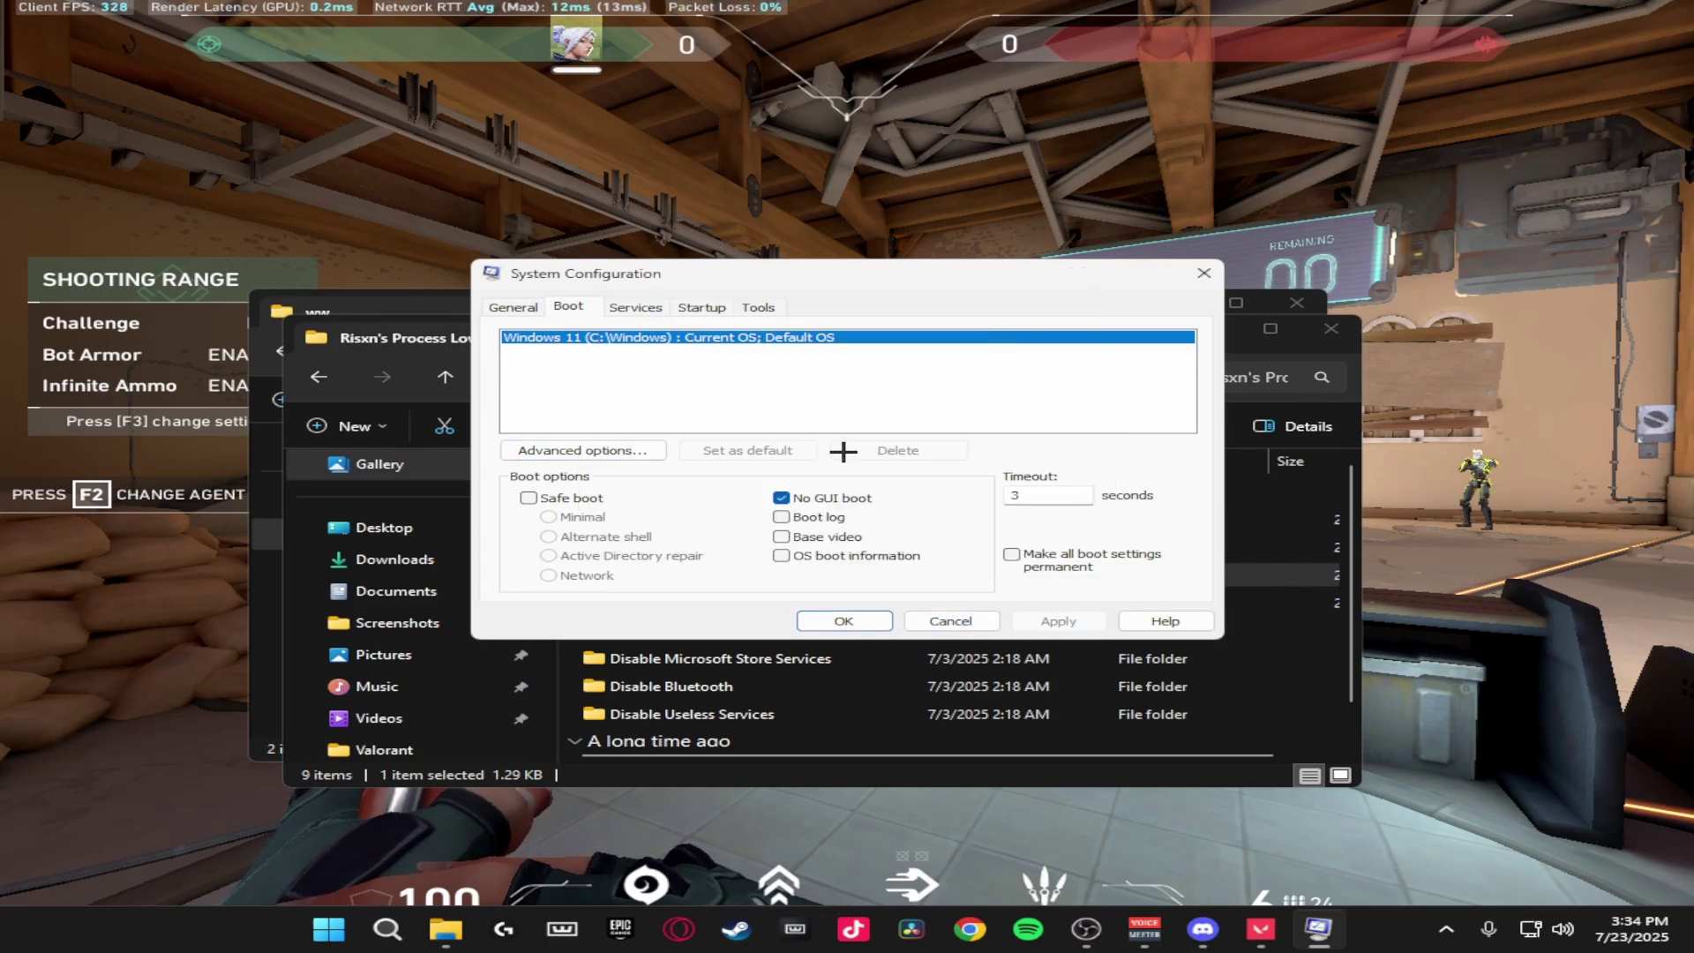
# Close System Configuration and review Task Manager's startup apps, where only ctfmon.exe and vgtray.exe are enabled.
pyautogui.click(872, 622)
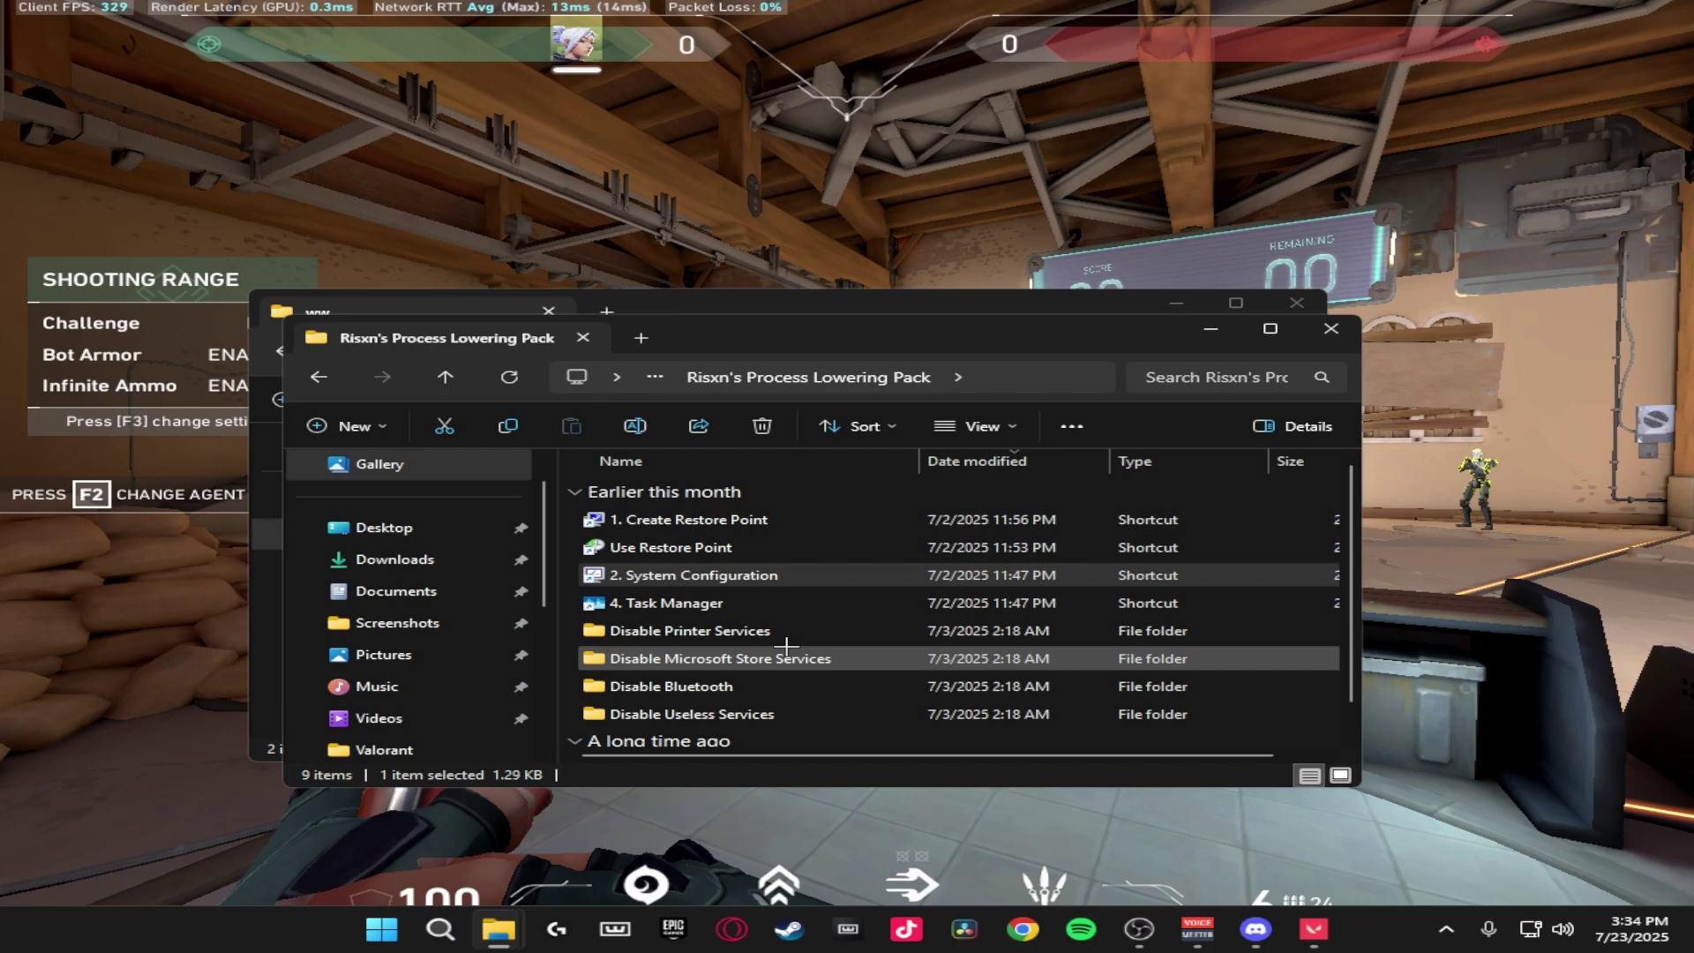
pyautogui.click(703, 601)
pyautogui.doubleClick(703, 601)
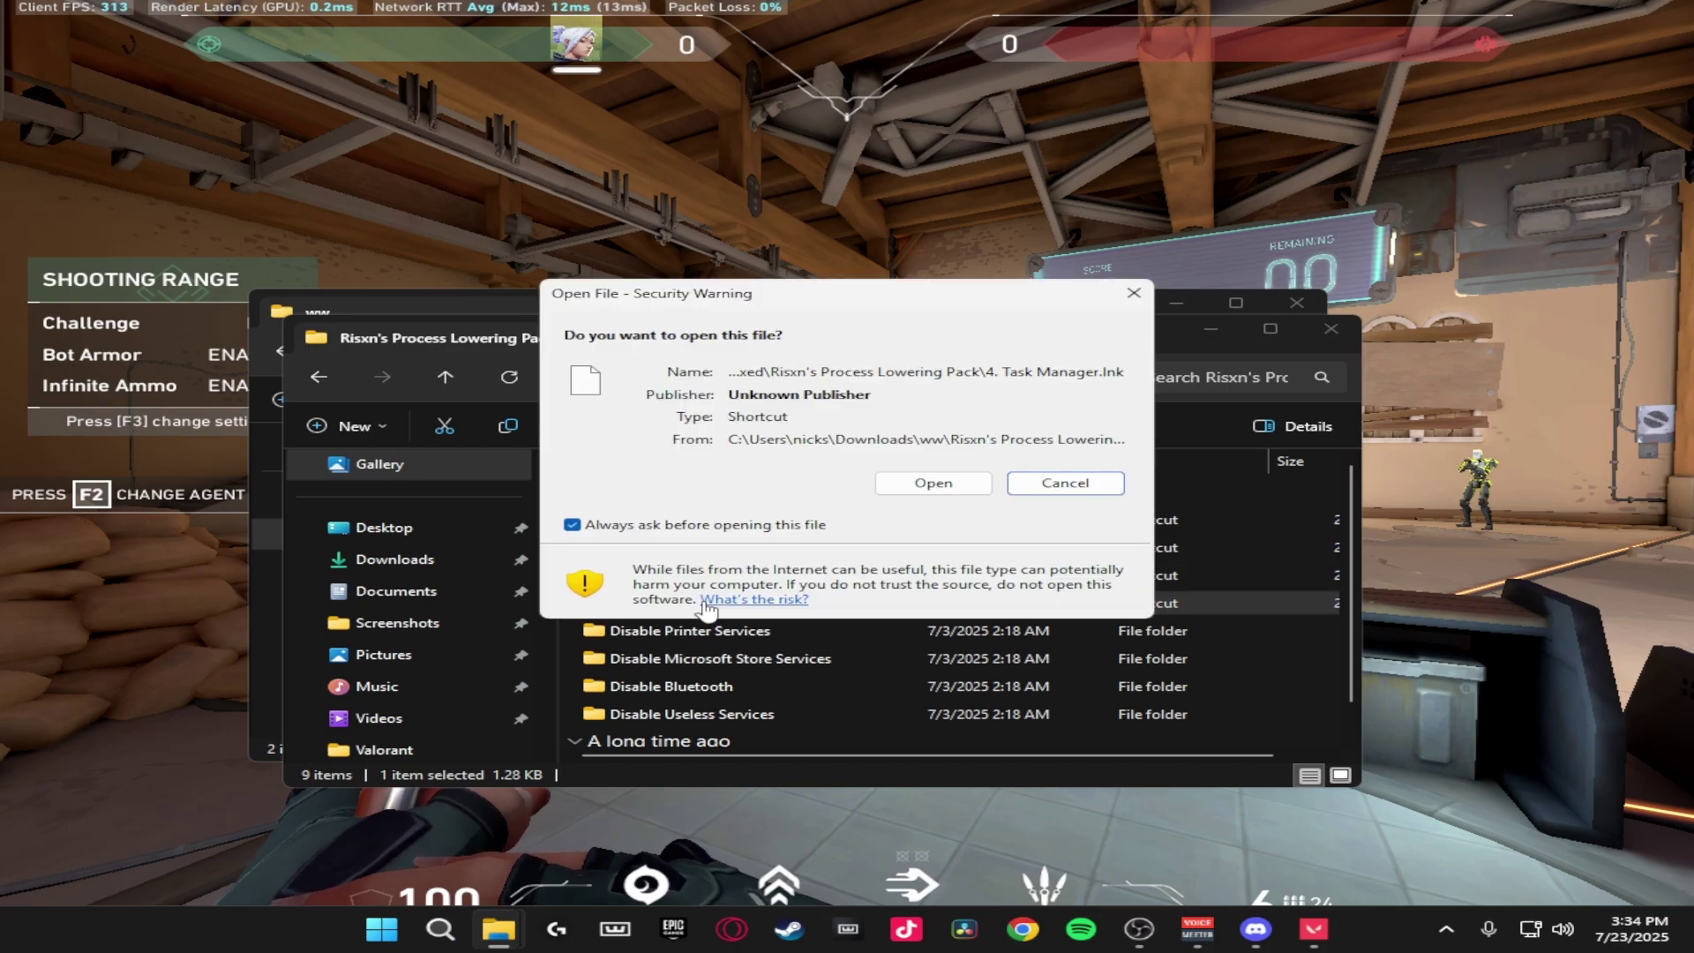
pyautogui.click(934, 481)
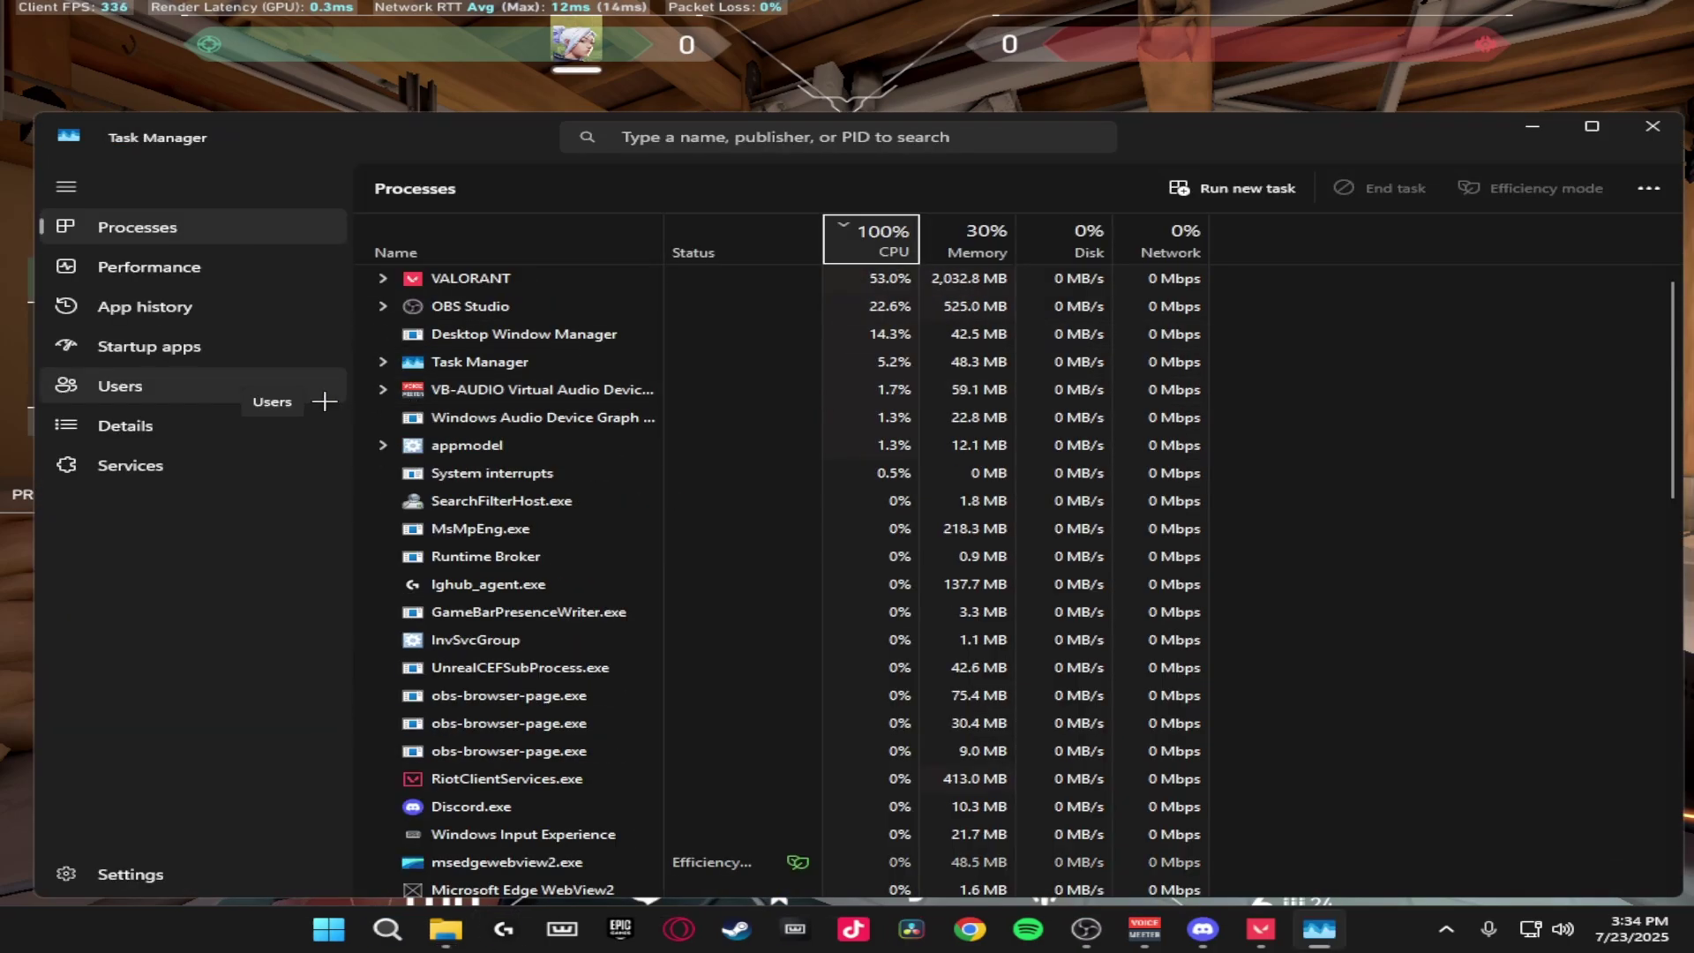
pyautogui.click(229, 344)
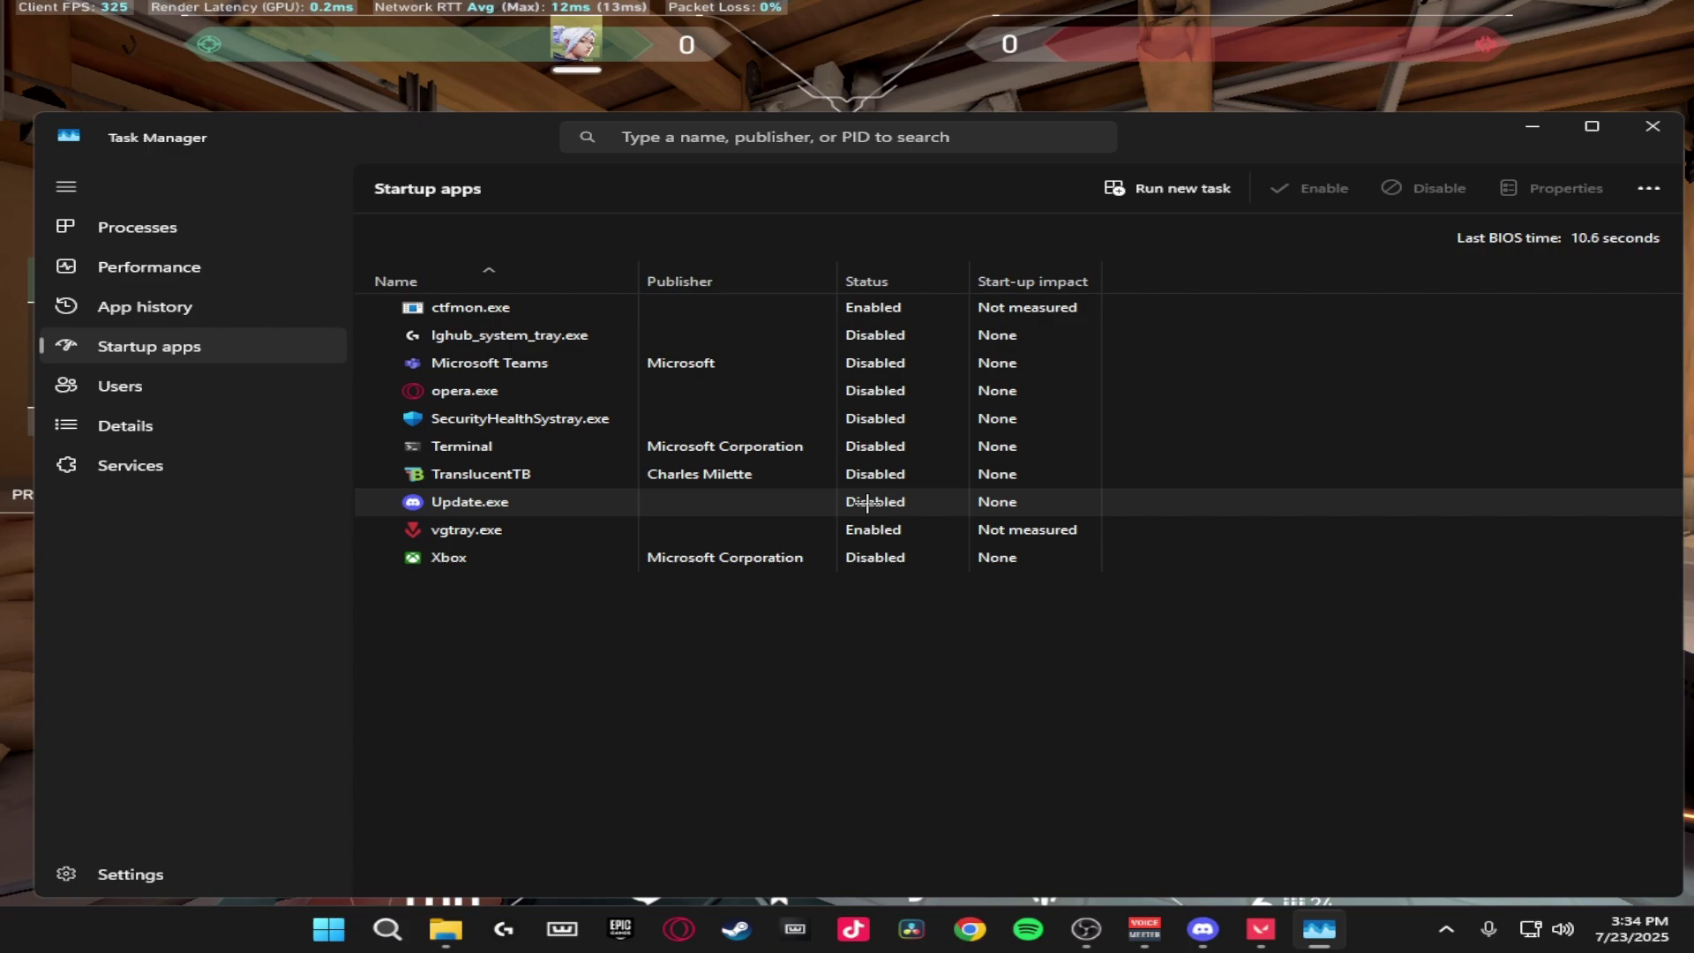
pyautogui.click(863, 530)
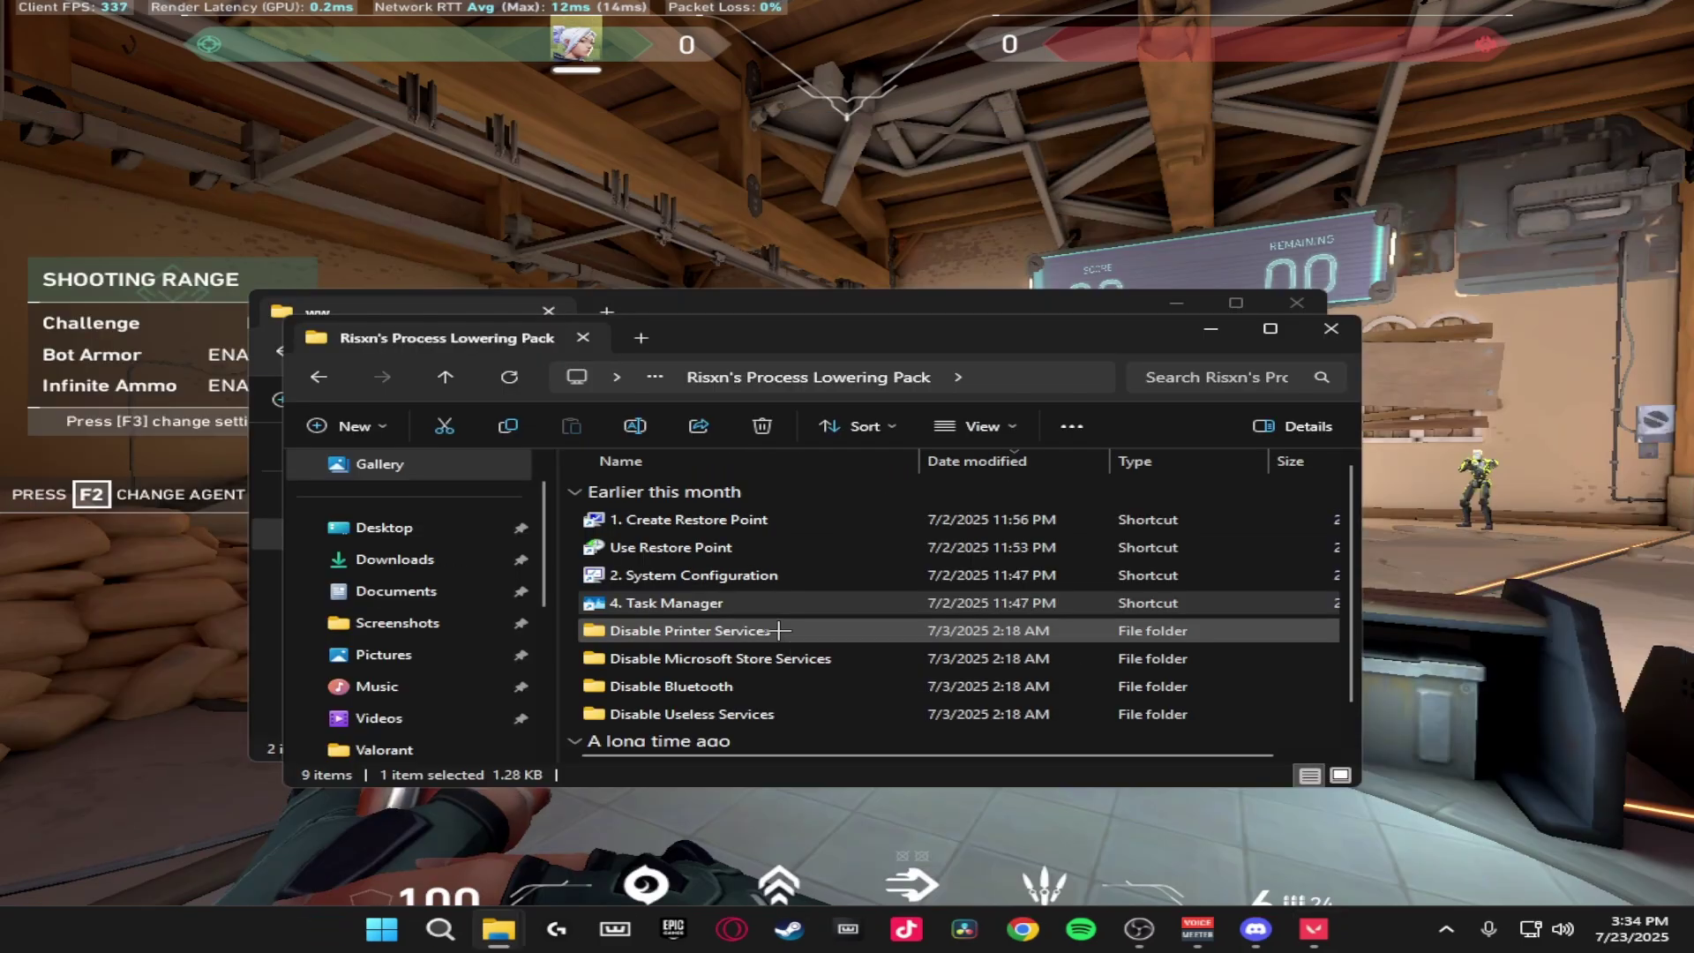
# Run Disable Printer Services.bat as administrator past the SmartScreen block and close the finished console.
pyautogui.doubleClick(750, 629)
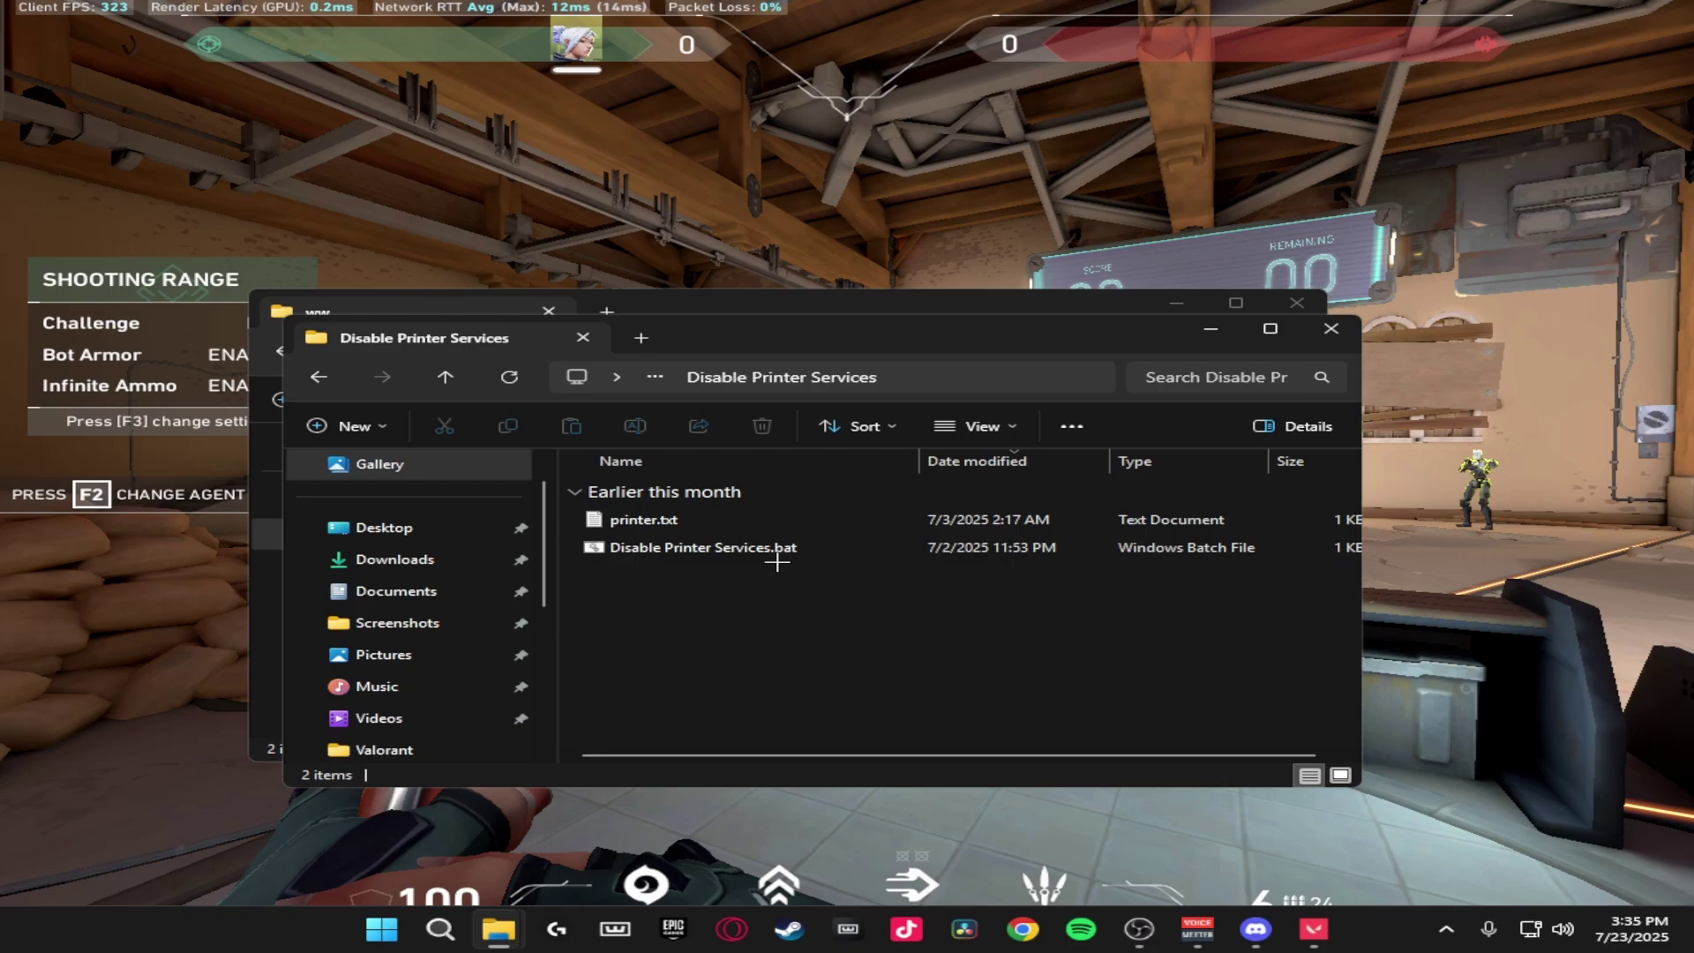
pyautogui.click(741, 548)
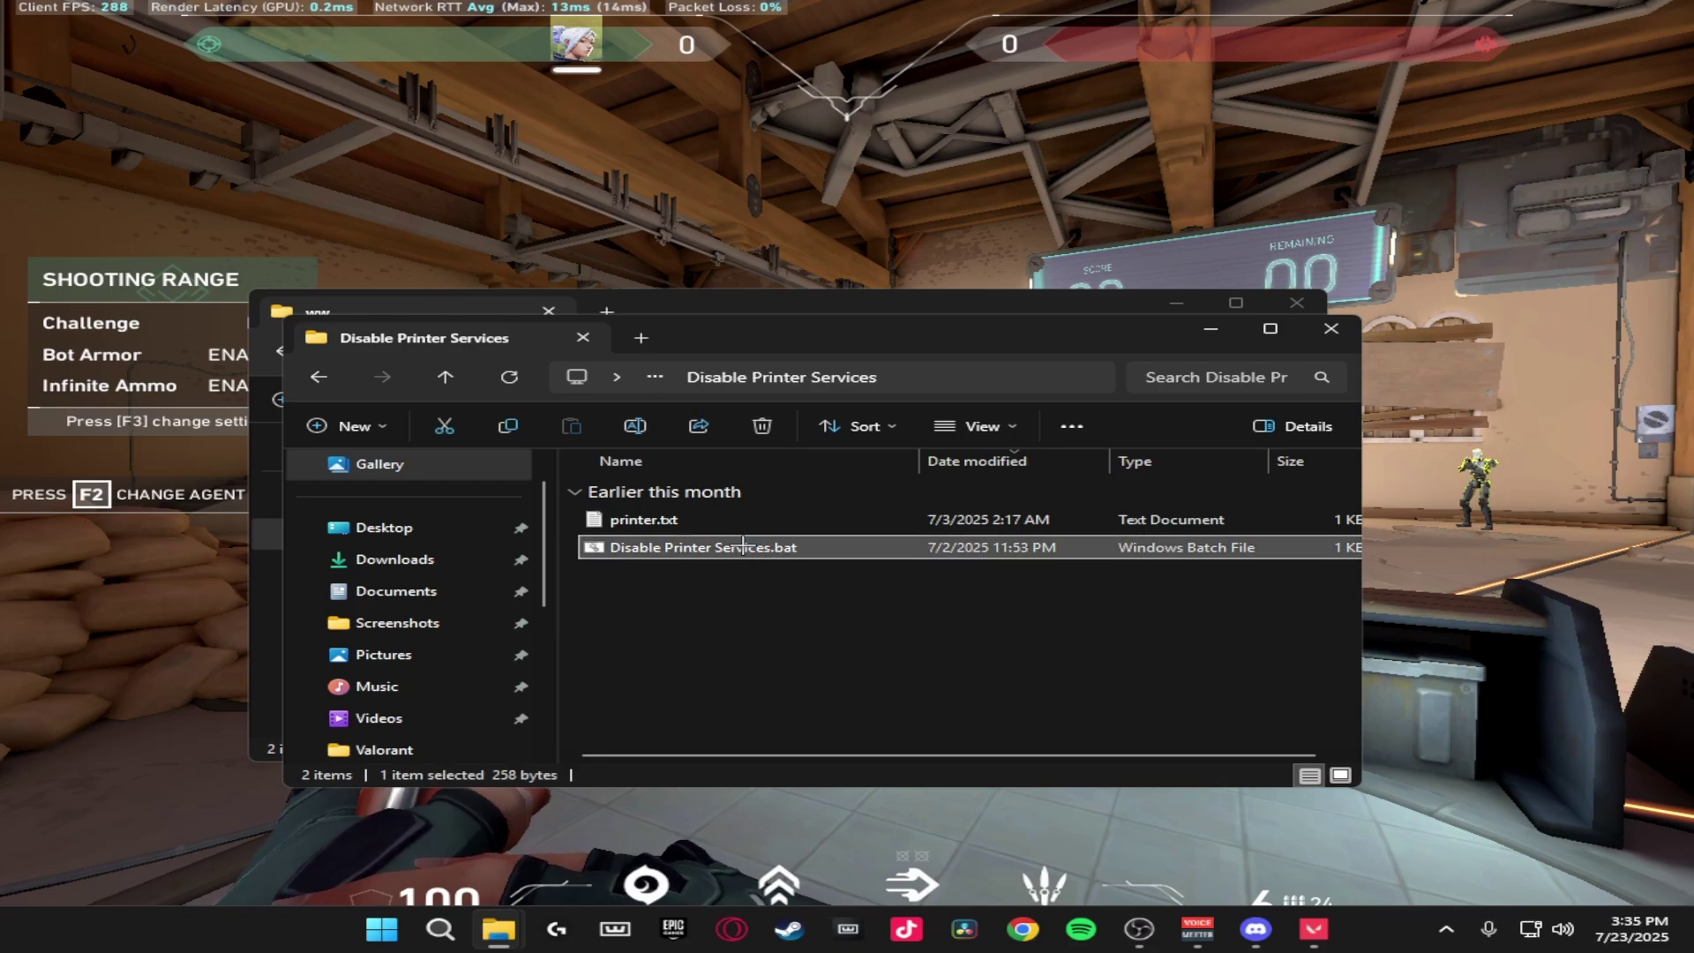
pyautogui.rightClick(743, 547)
pyautogui.click(794, 149)
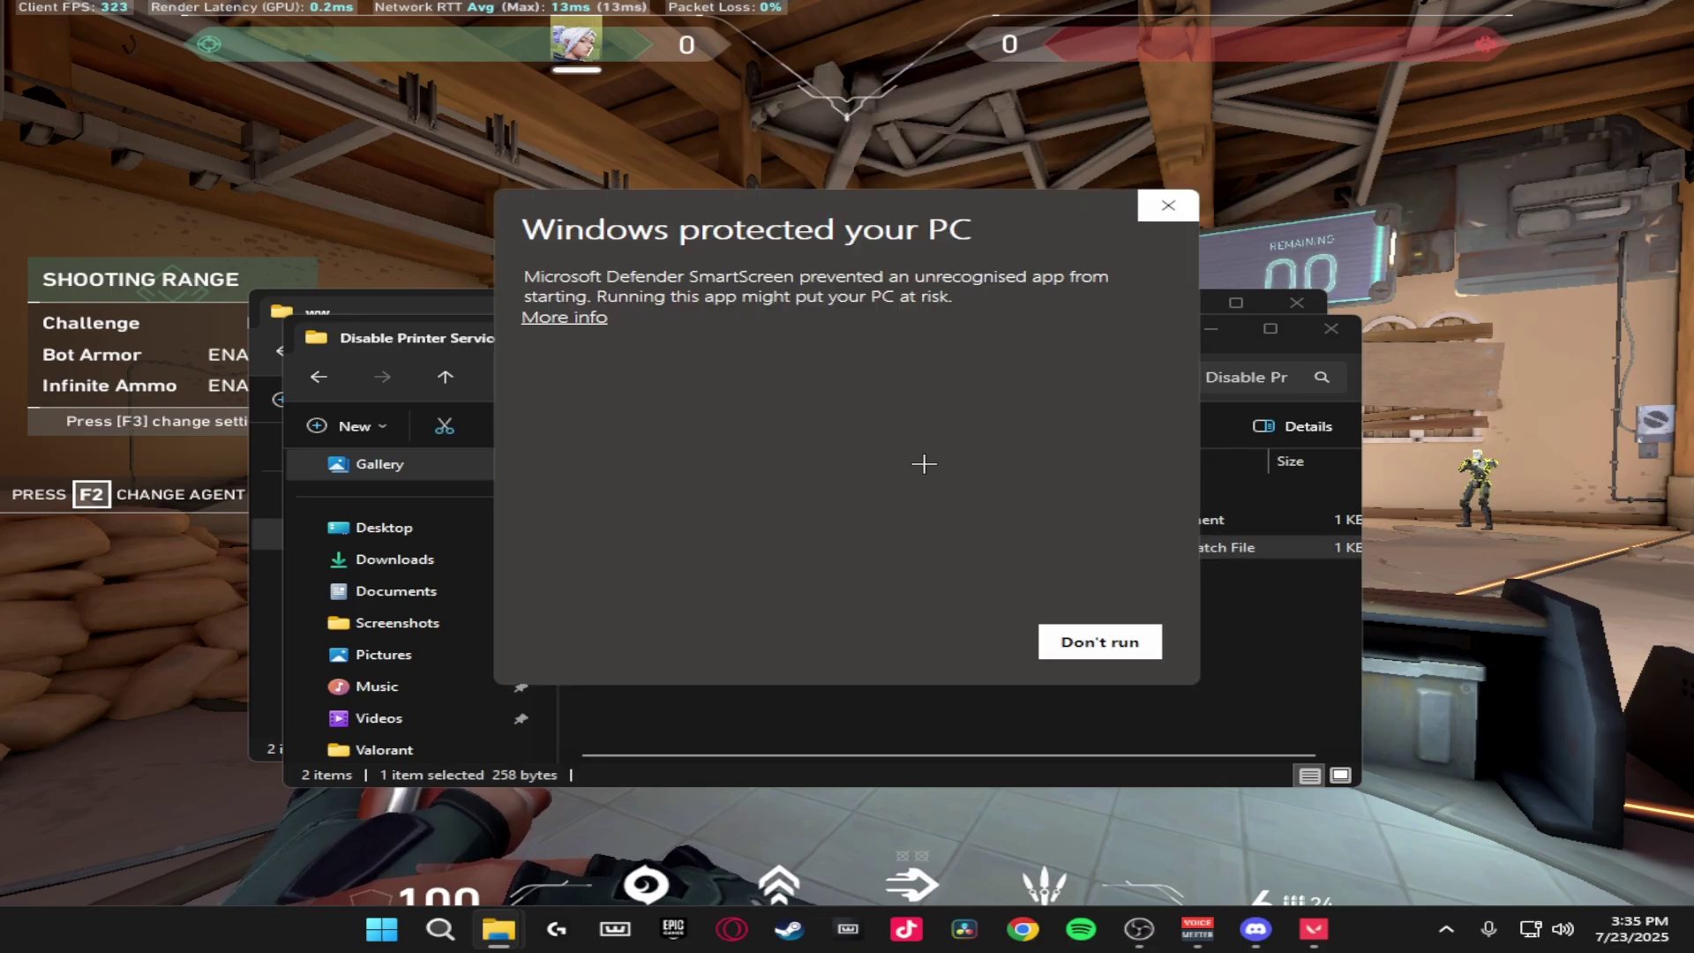
pyautogui.click(548, 319)
pyautogui.click(966, 639)
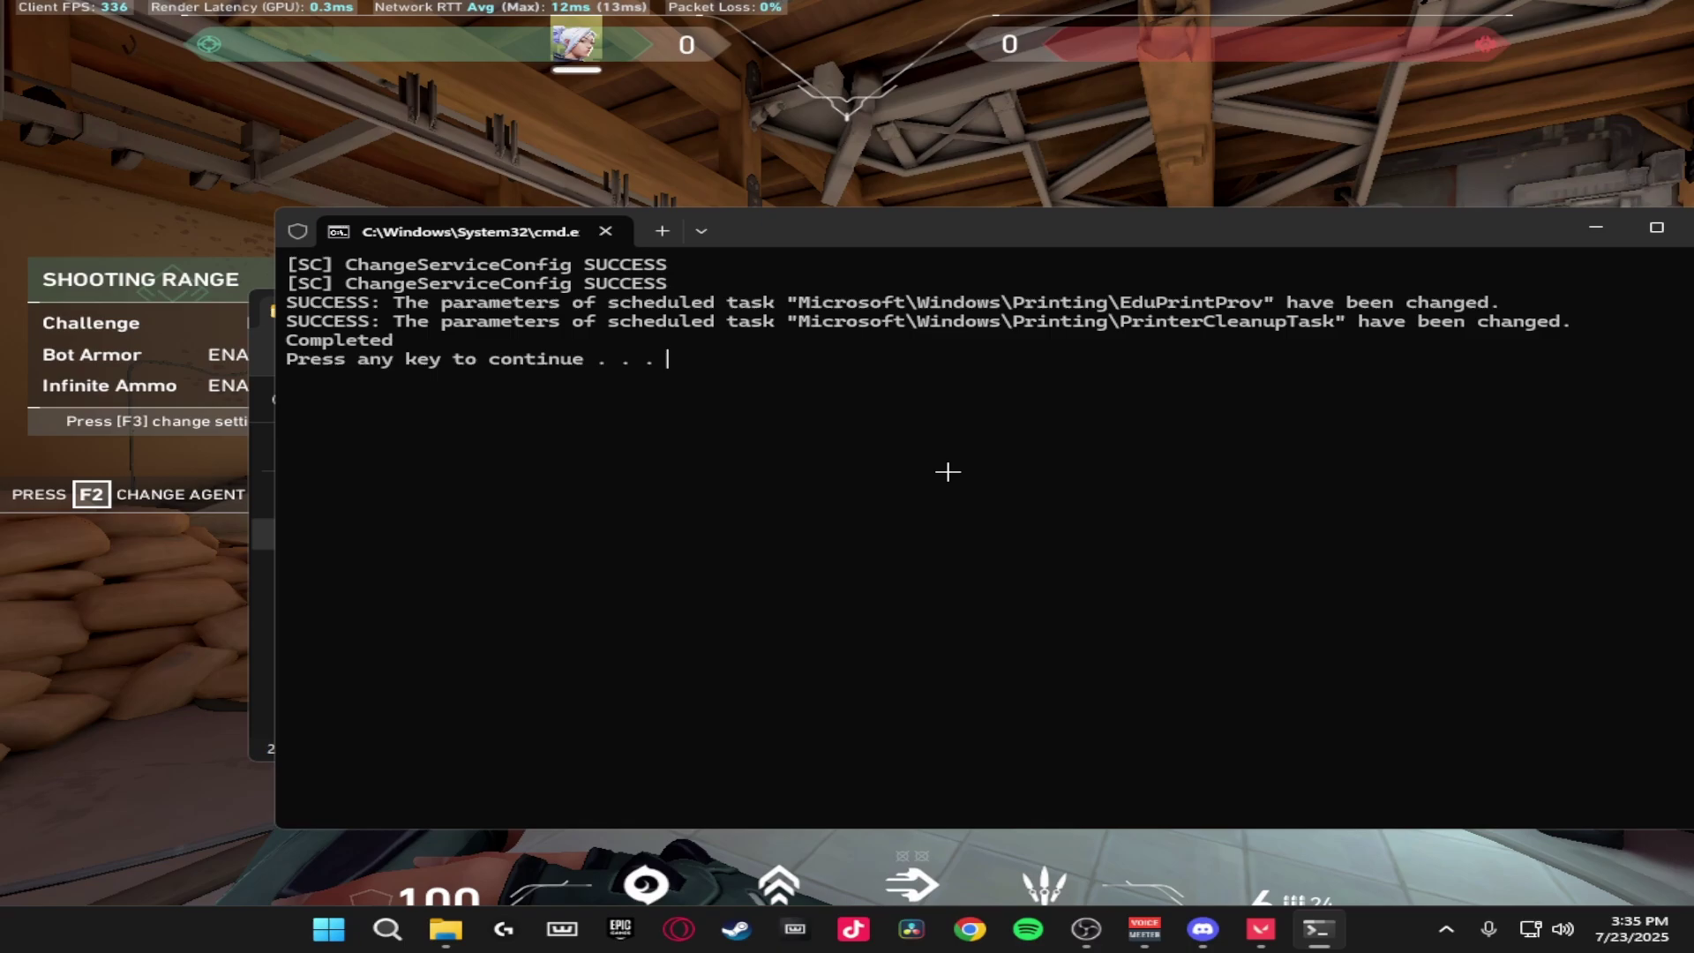
pyautogui.press('Return')
# Look at the Disable Microsoft Store Services batch file without running it, then return to the pack folder.
pyautogui.click(318, 377)
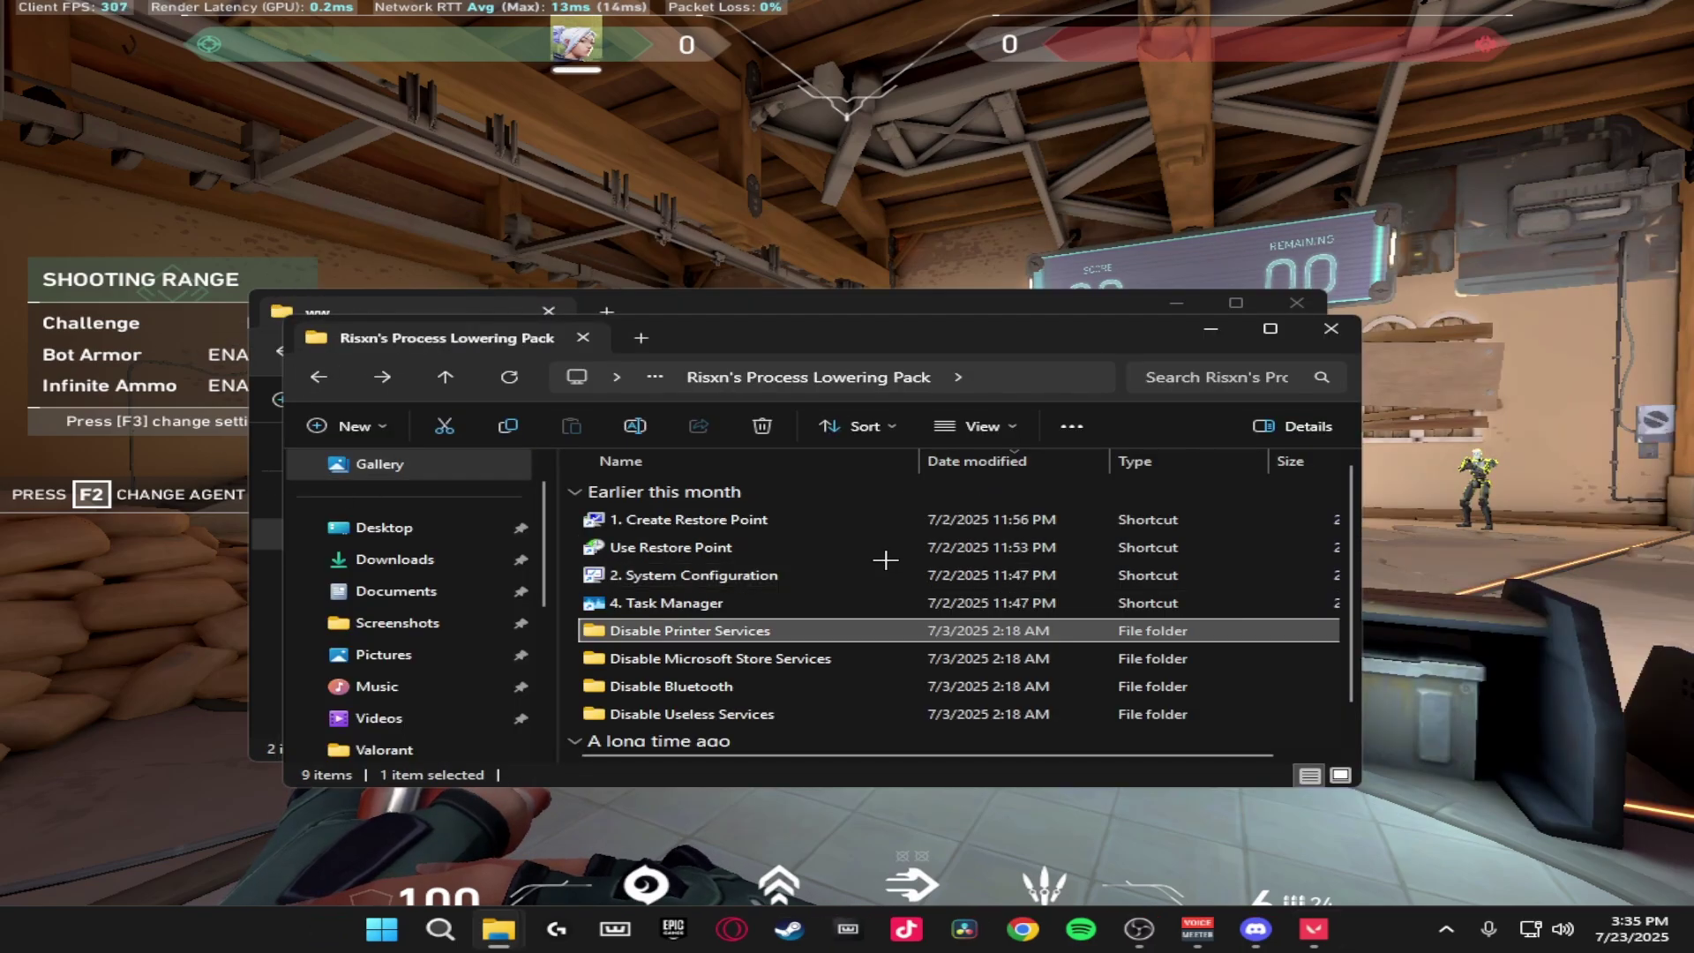
pyautogui.scroll(-1, 830, 582)
pyautogui.doubleClick(796, 632)
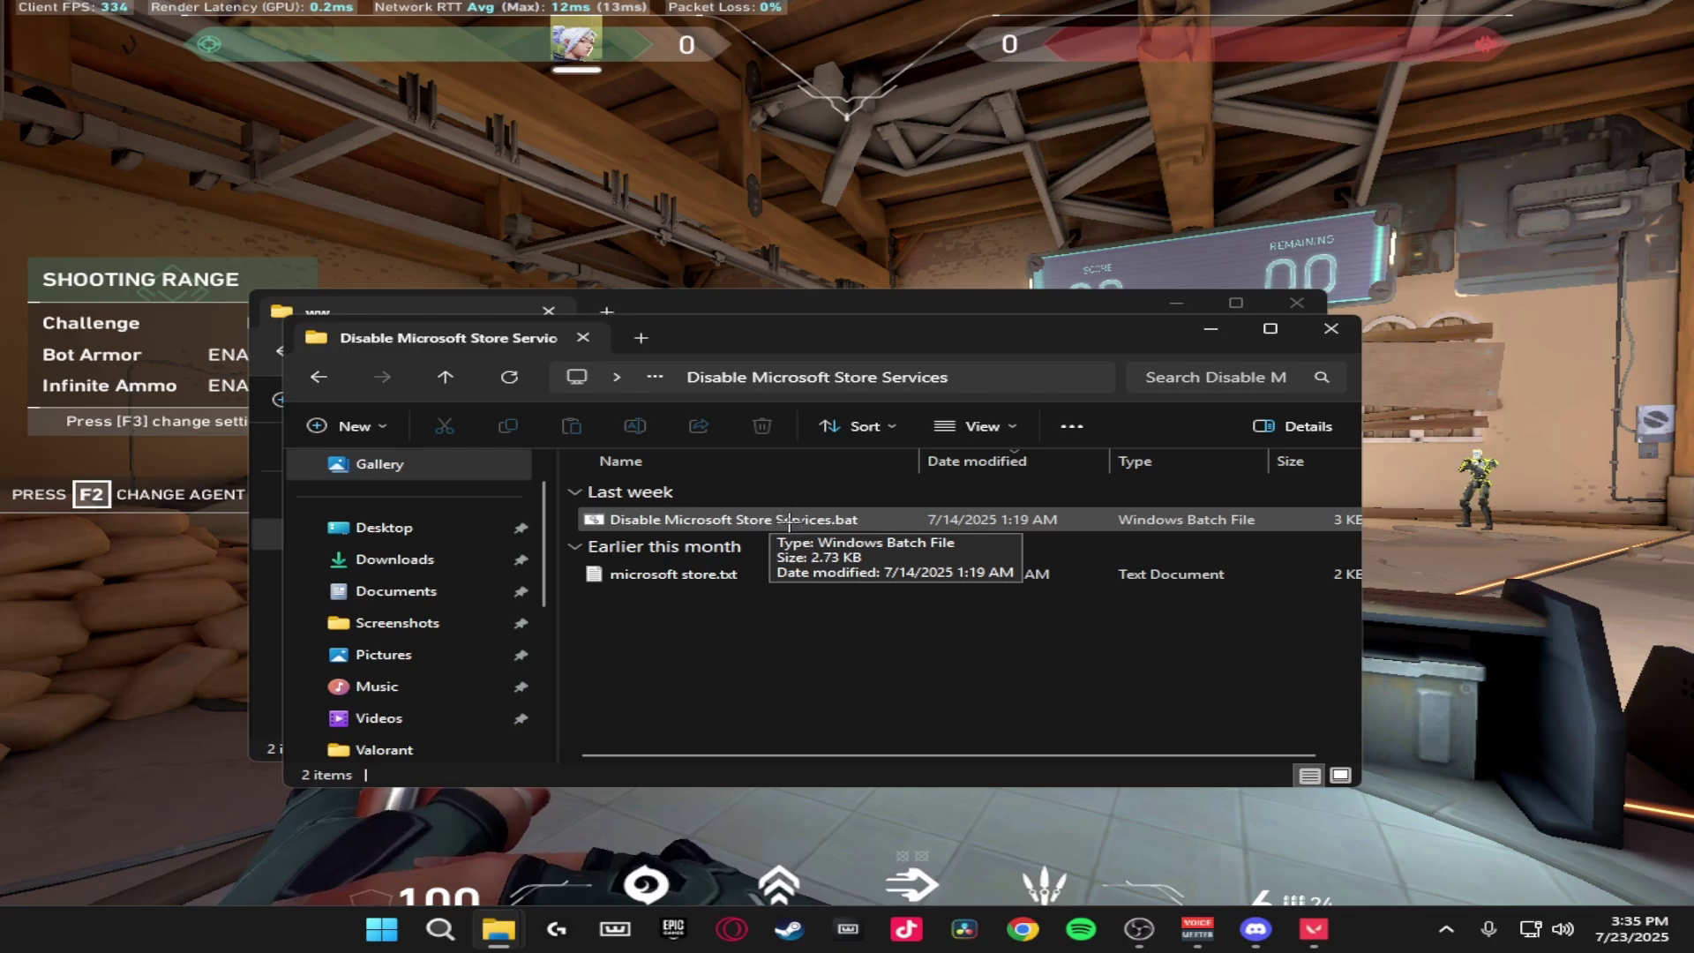
pyautogui.click(848, 519)
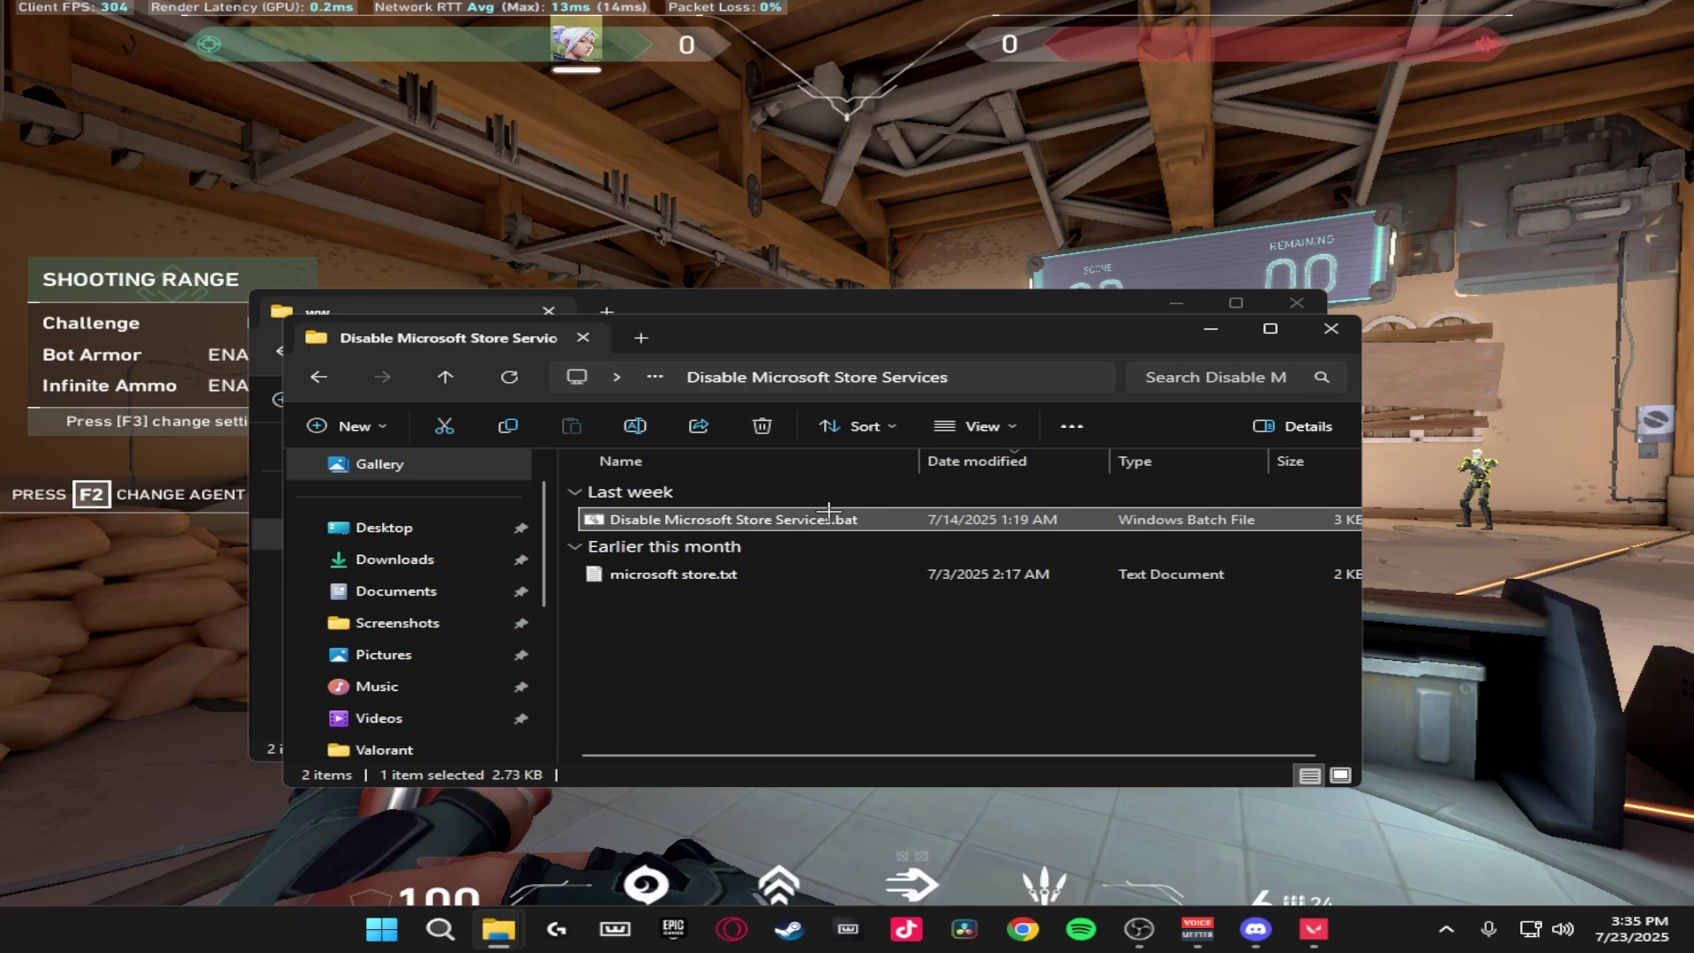
pyautogui.rightClick(819, 517)
pyautogui.click(712, 517)
pyautogui.click(882, 602)
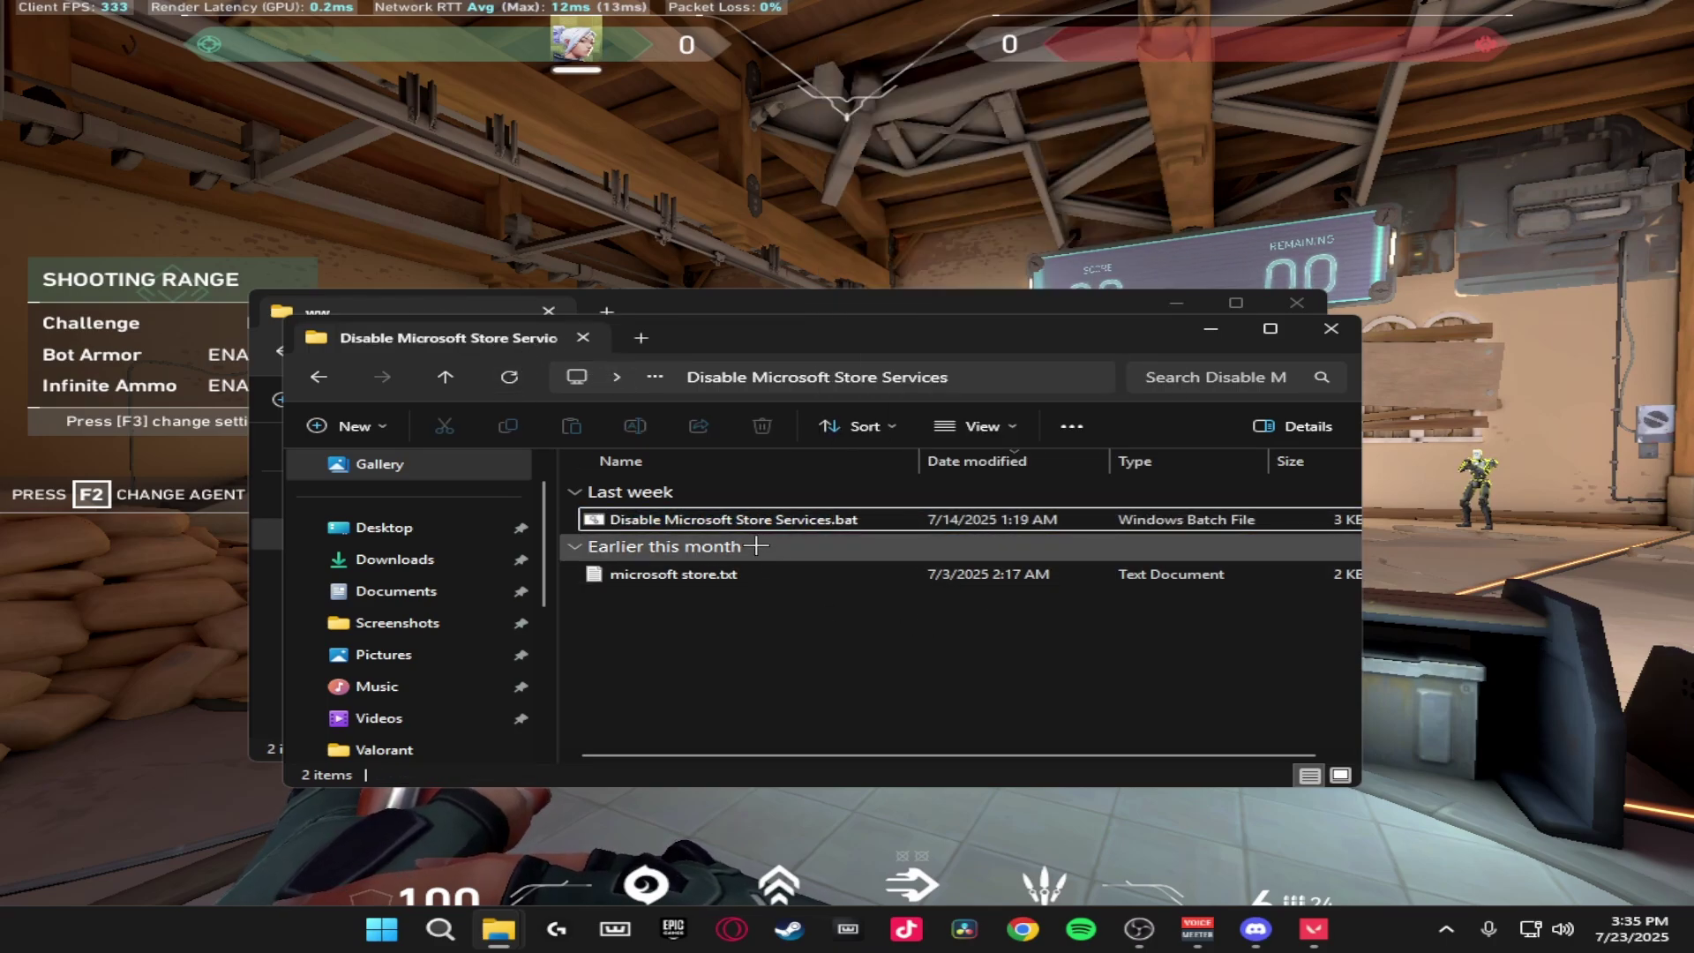
pyautogui.hotkey('alt', 'Left')
# Run Disable Bluetooth.bat as administrator, bypassing SmartScreen, and close the console once it completes.
pyautogui.doubleClick(764, 650)
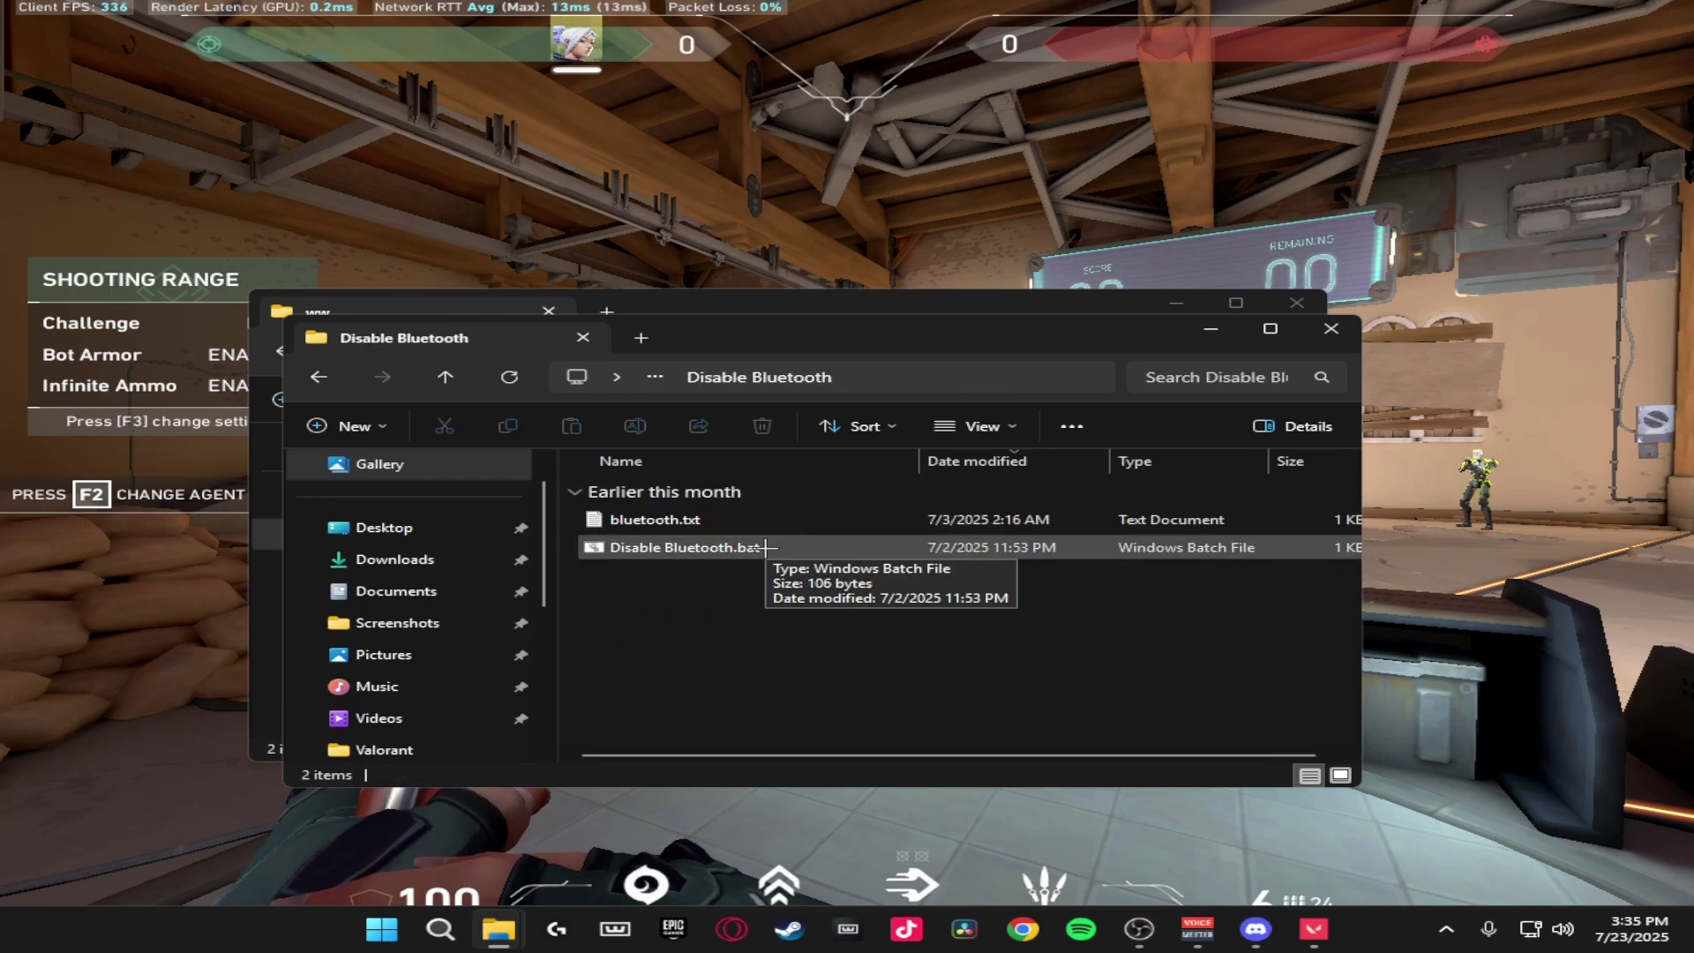
pyautogui.rightClick(766, 547)
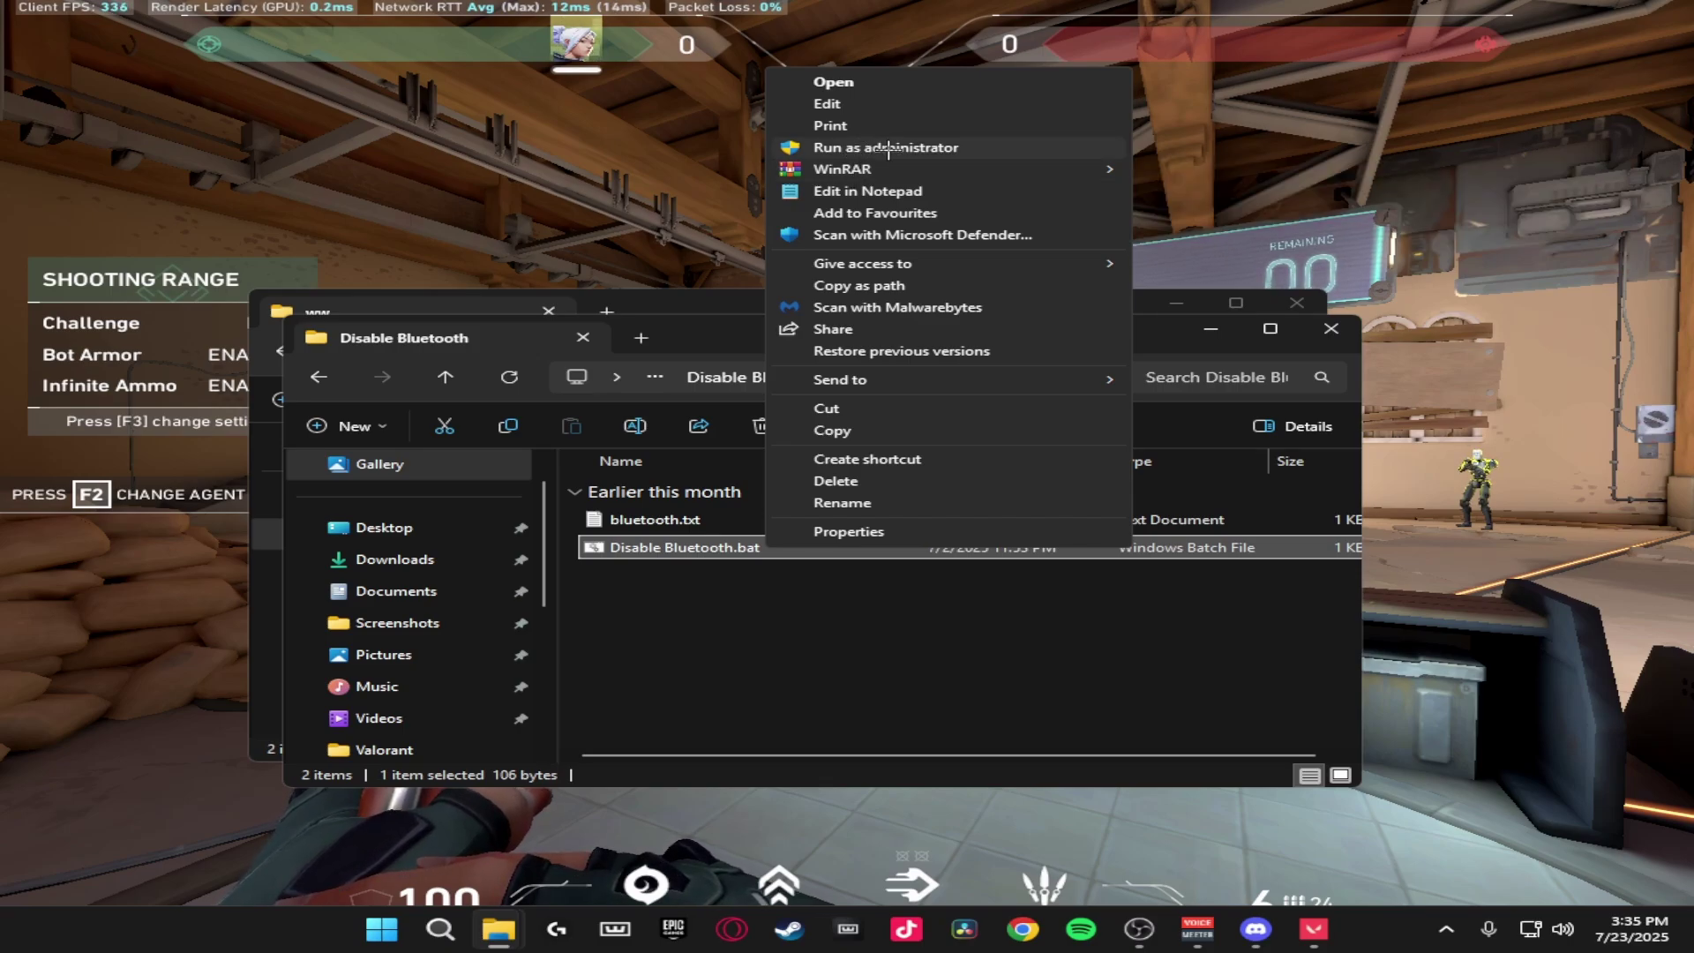
pyautogui.click(891, 148)
pyautogui.click(596, 318)
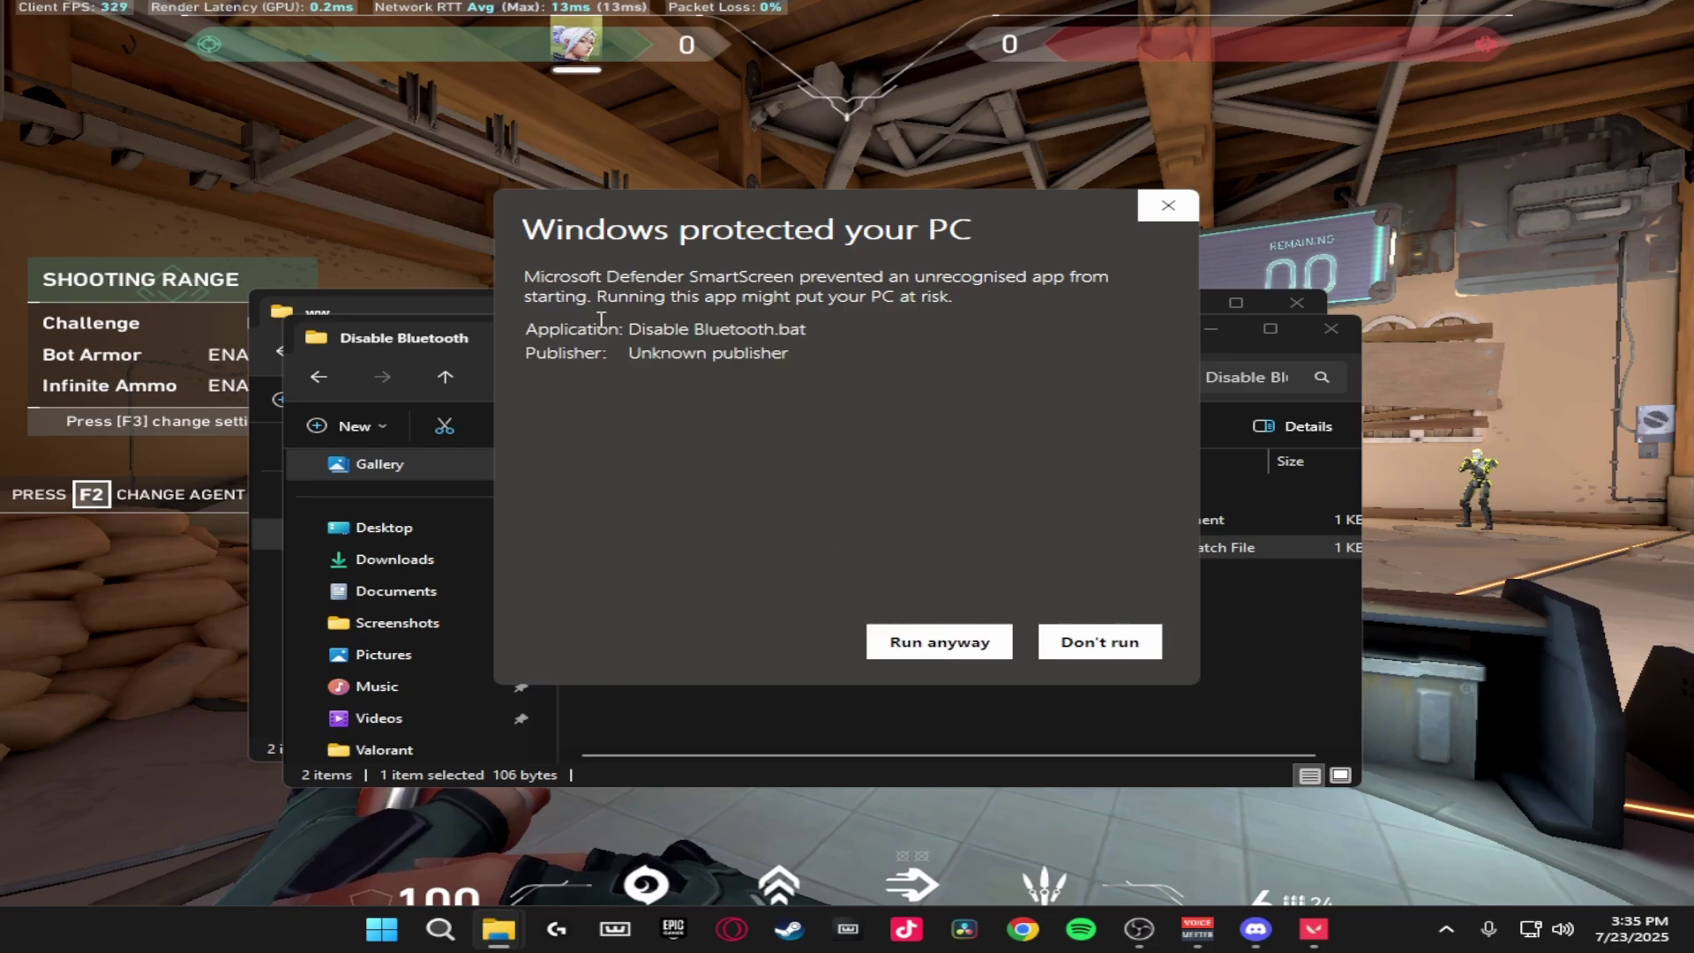
pyautogui.click(971, 638)
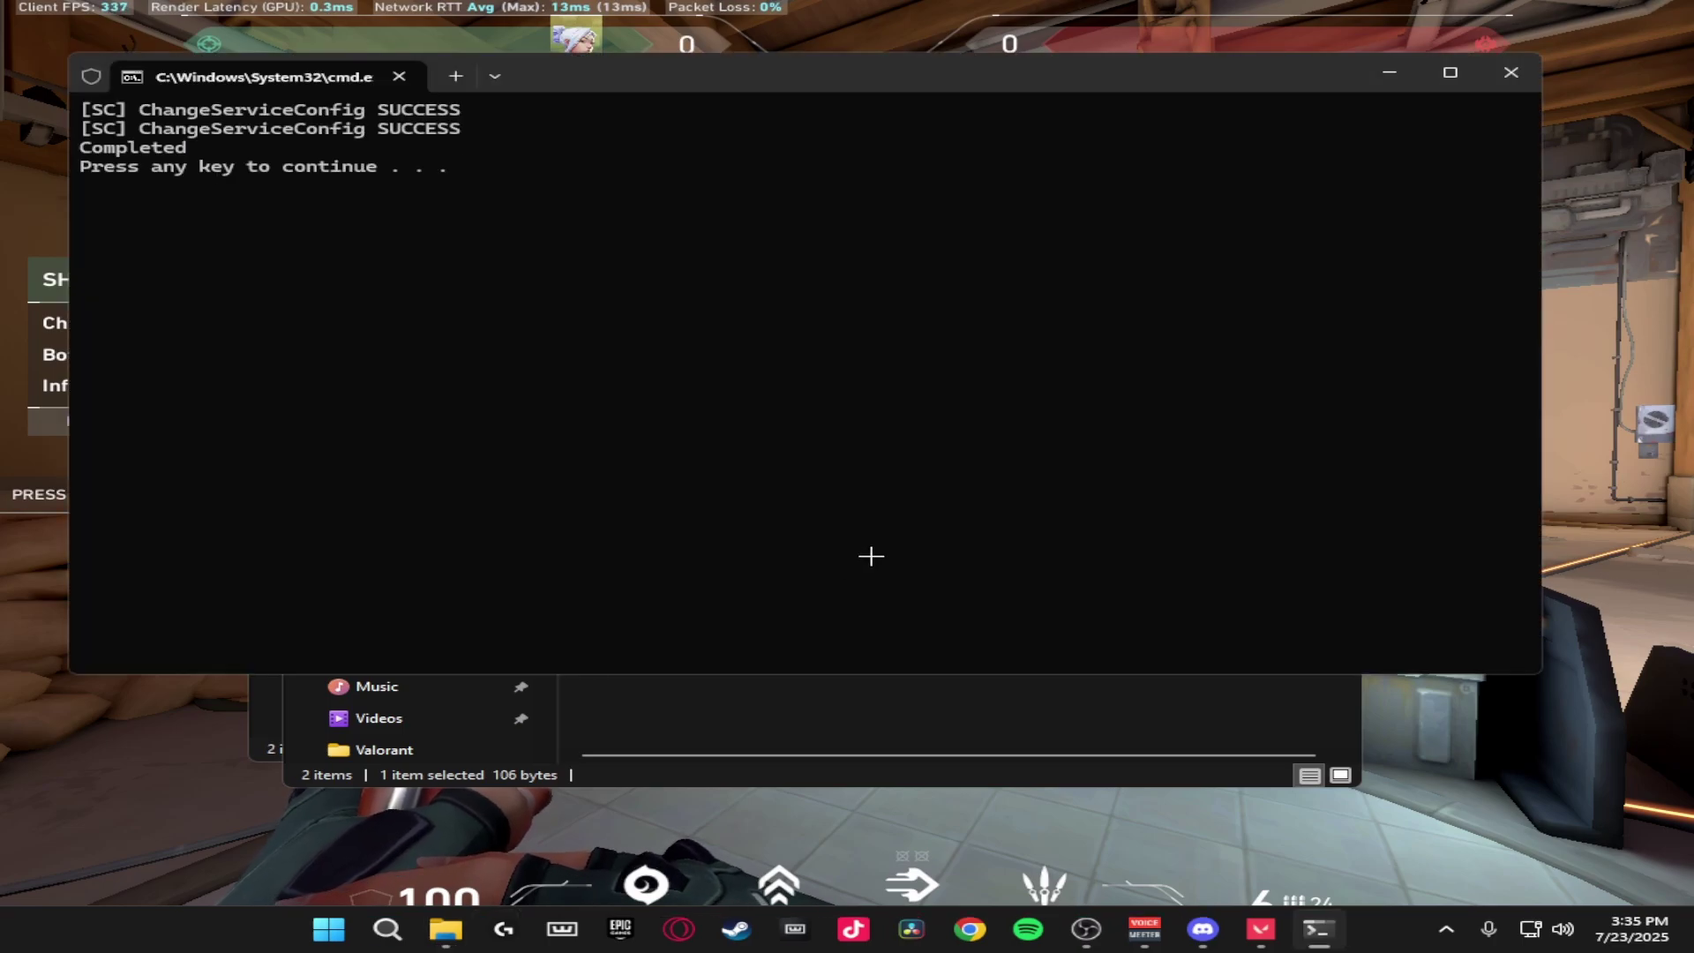
pyautogui.press('Return')
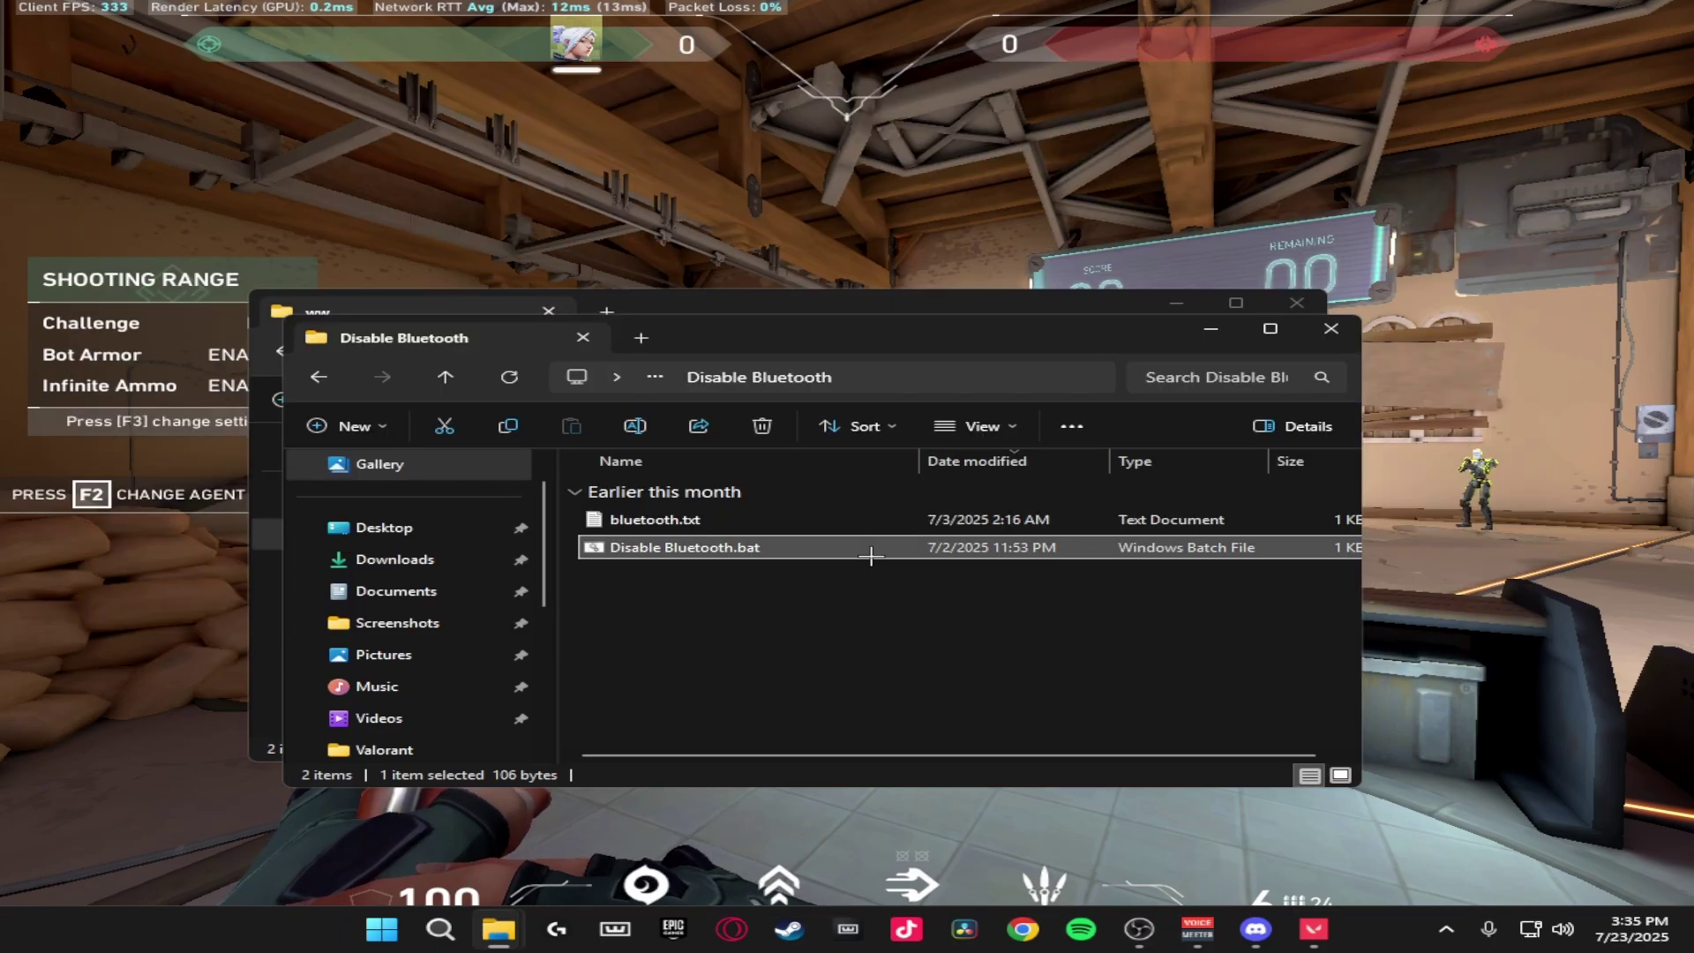
# Run Disable All Services.bat from the Disable Useless Services folder as administrator and close its console.
pyautogui.click(319, 376)
pyautogui.scroll(-1, 790, 622)
pyautogui.doubleClick(716, 677)
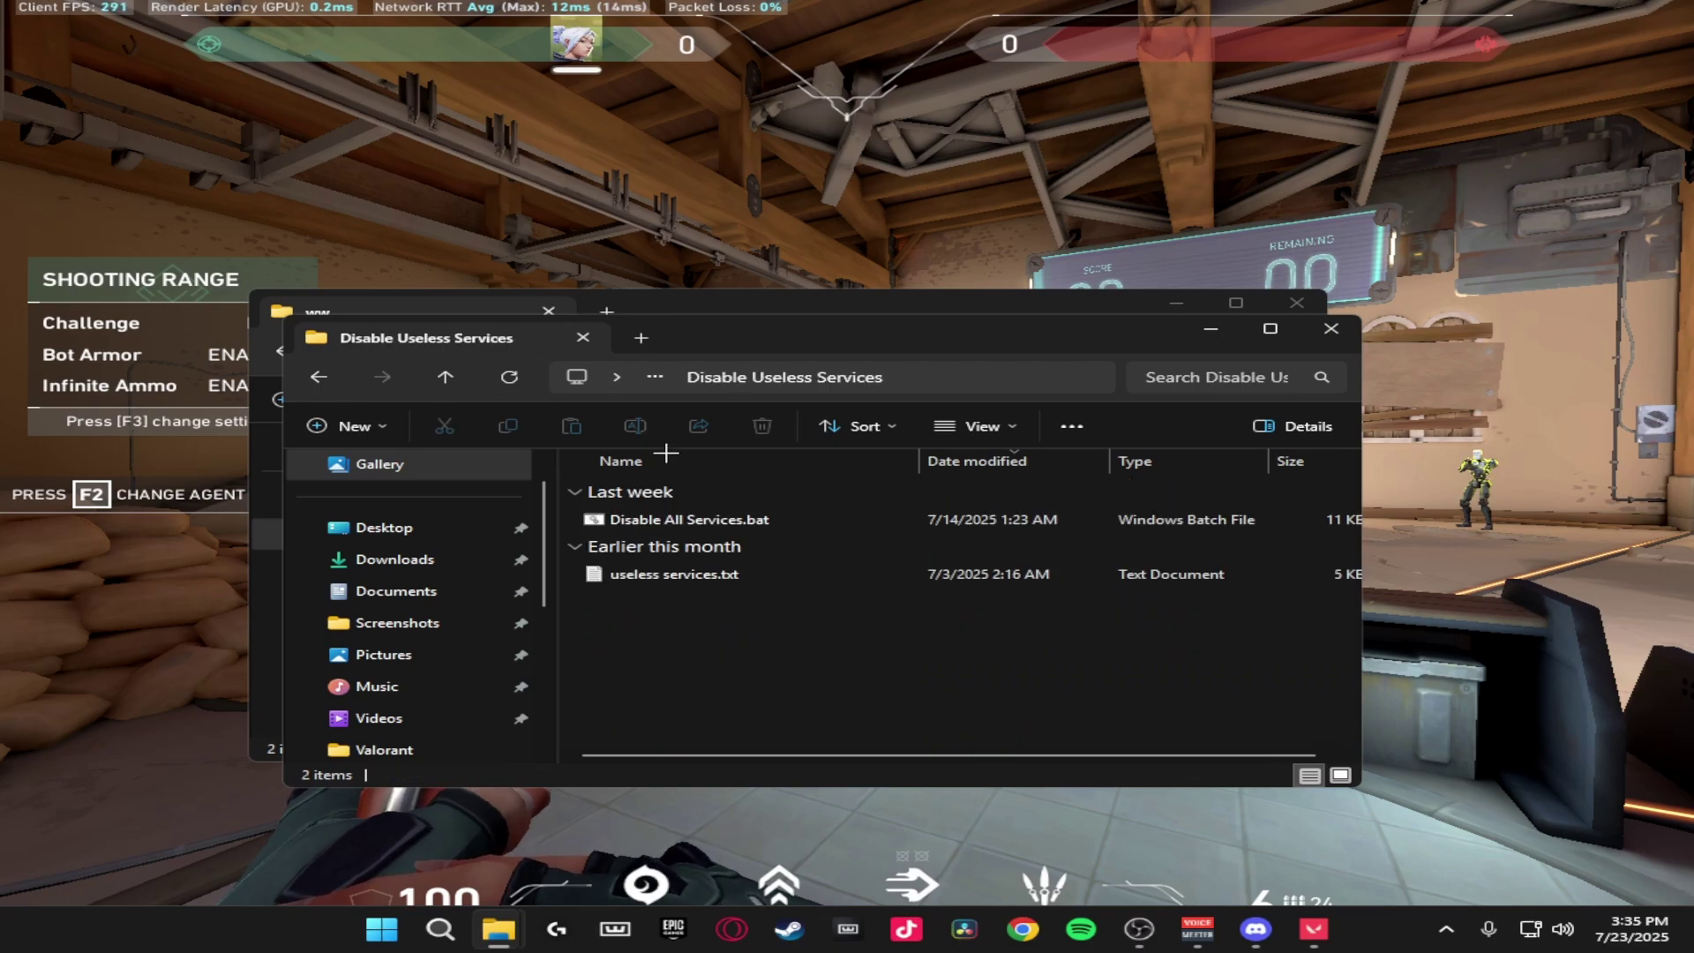
pyautogui.click(716, 520)
pyautogui.rightClick(725, 519)
pyautogui.click(794, 120)
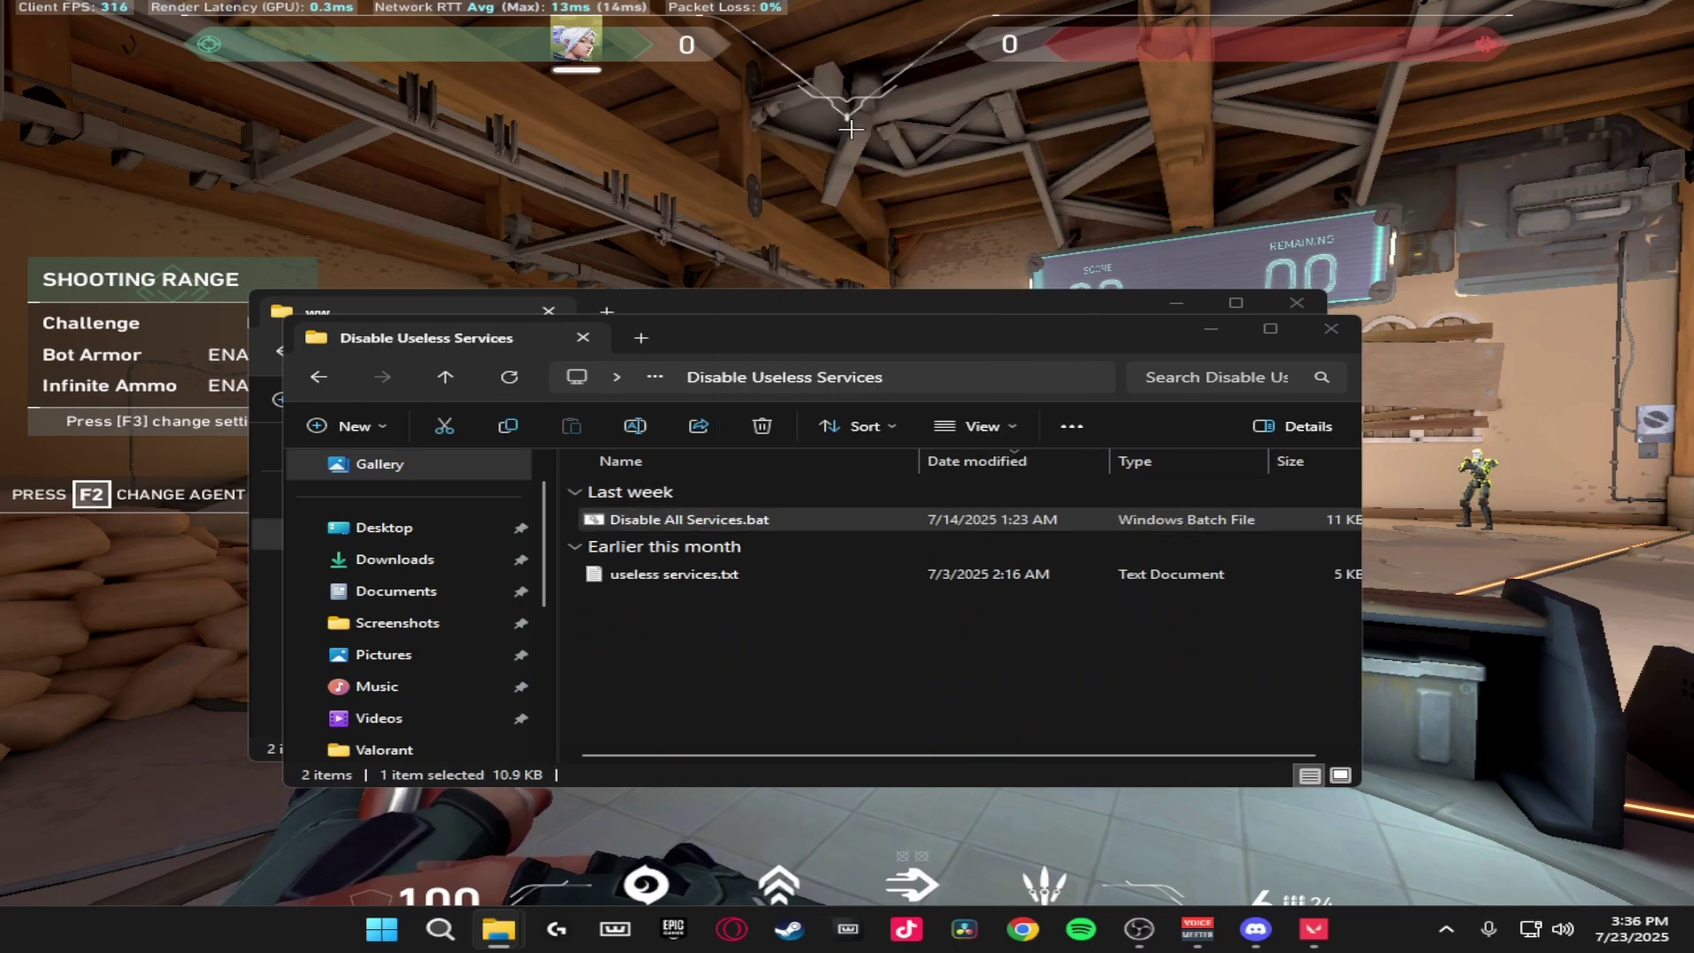
pyautogui.click(975, 641)
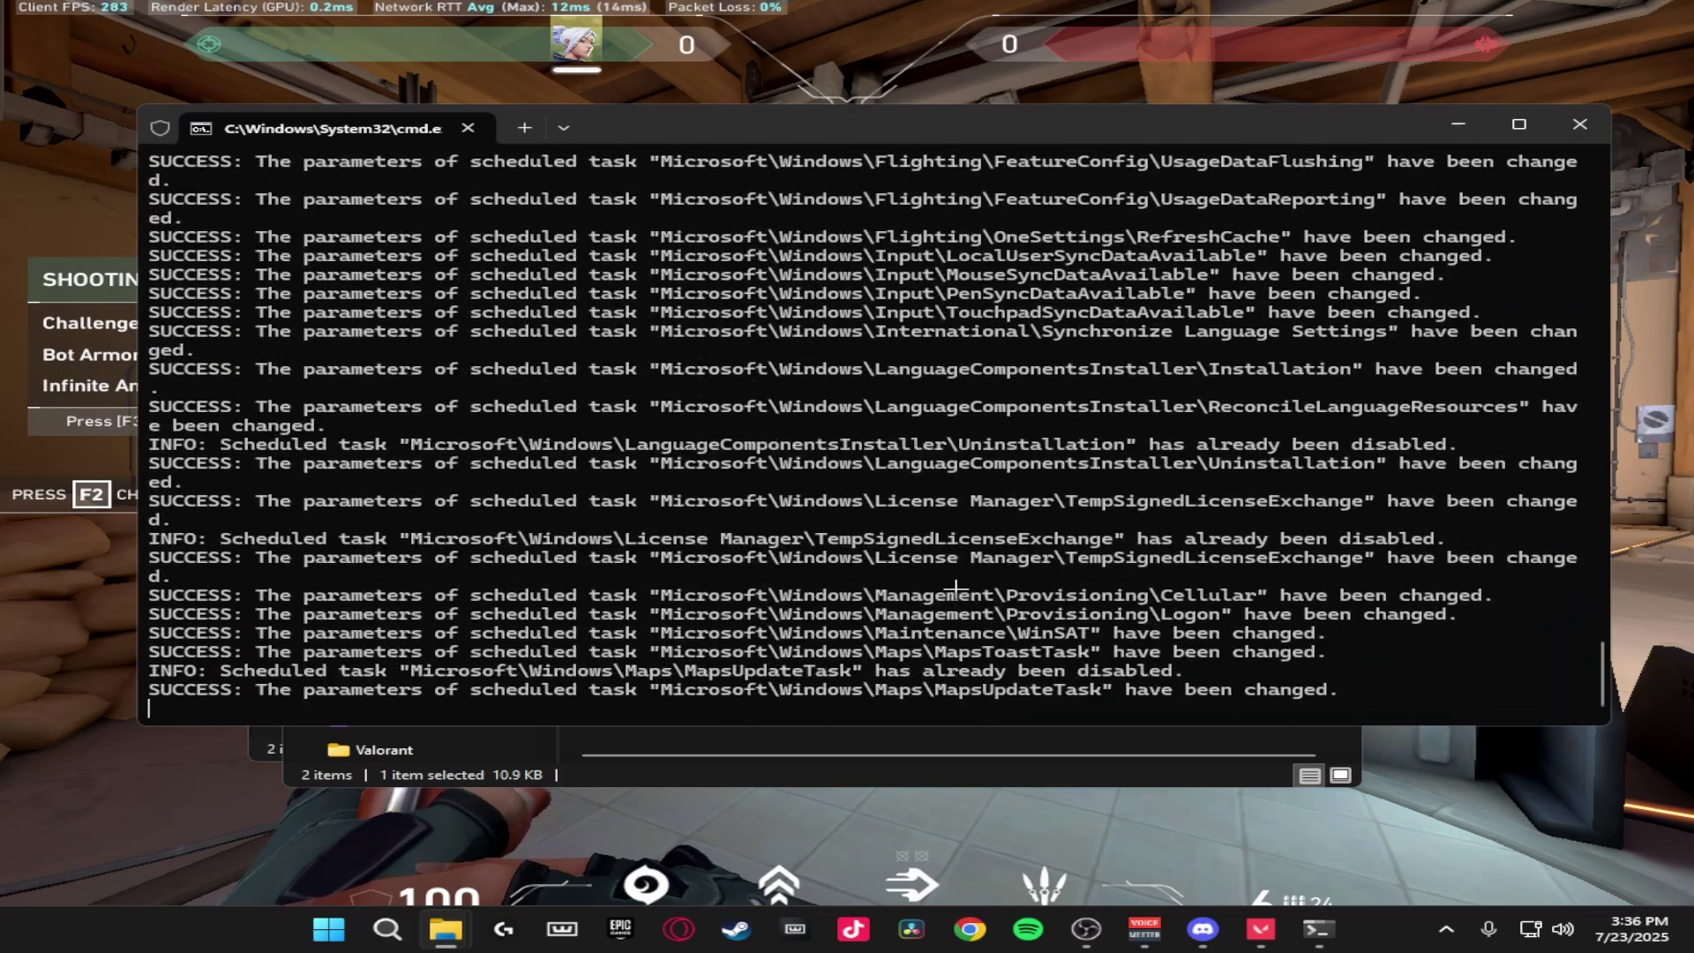
pyautogui.press('Return')
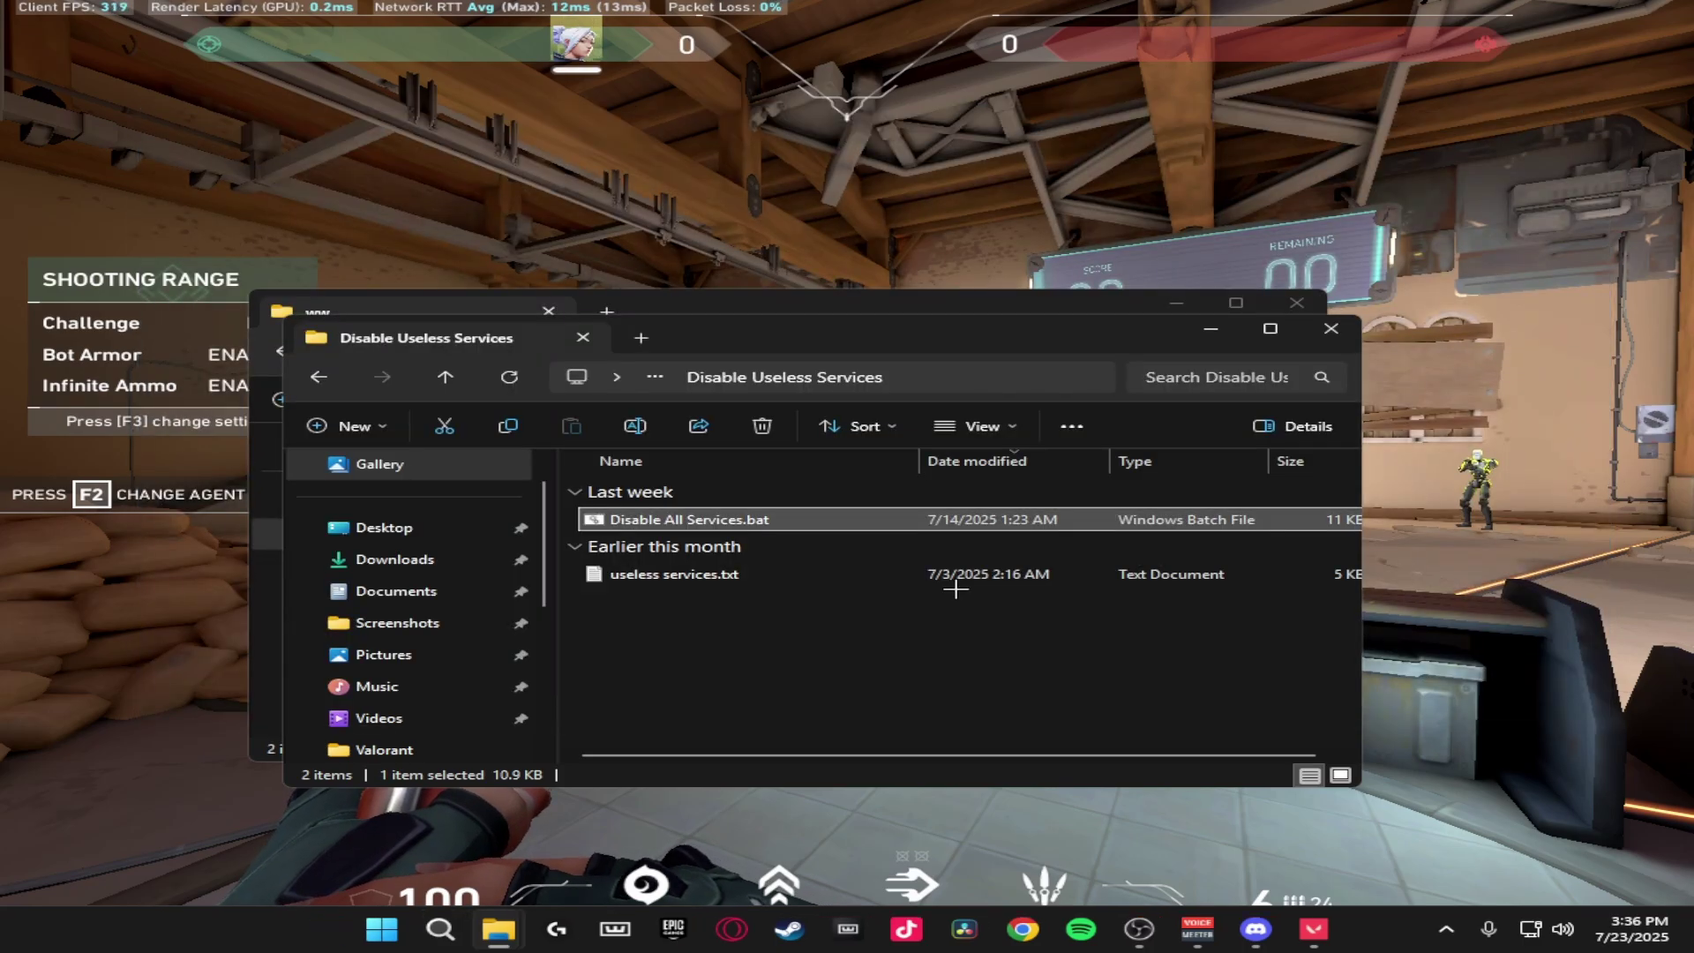
# Launch 3. autoruns.exe from the pack folder with administrator rights.
pyautogui.click(319, 377)
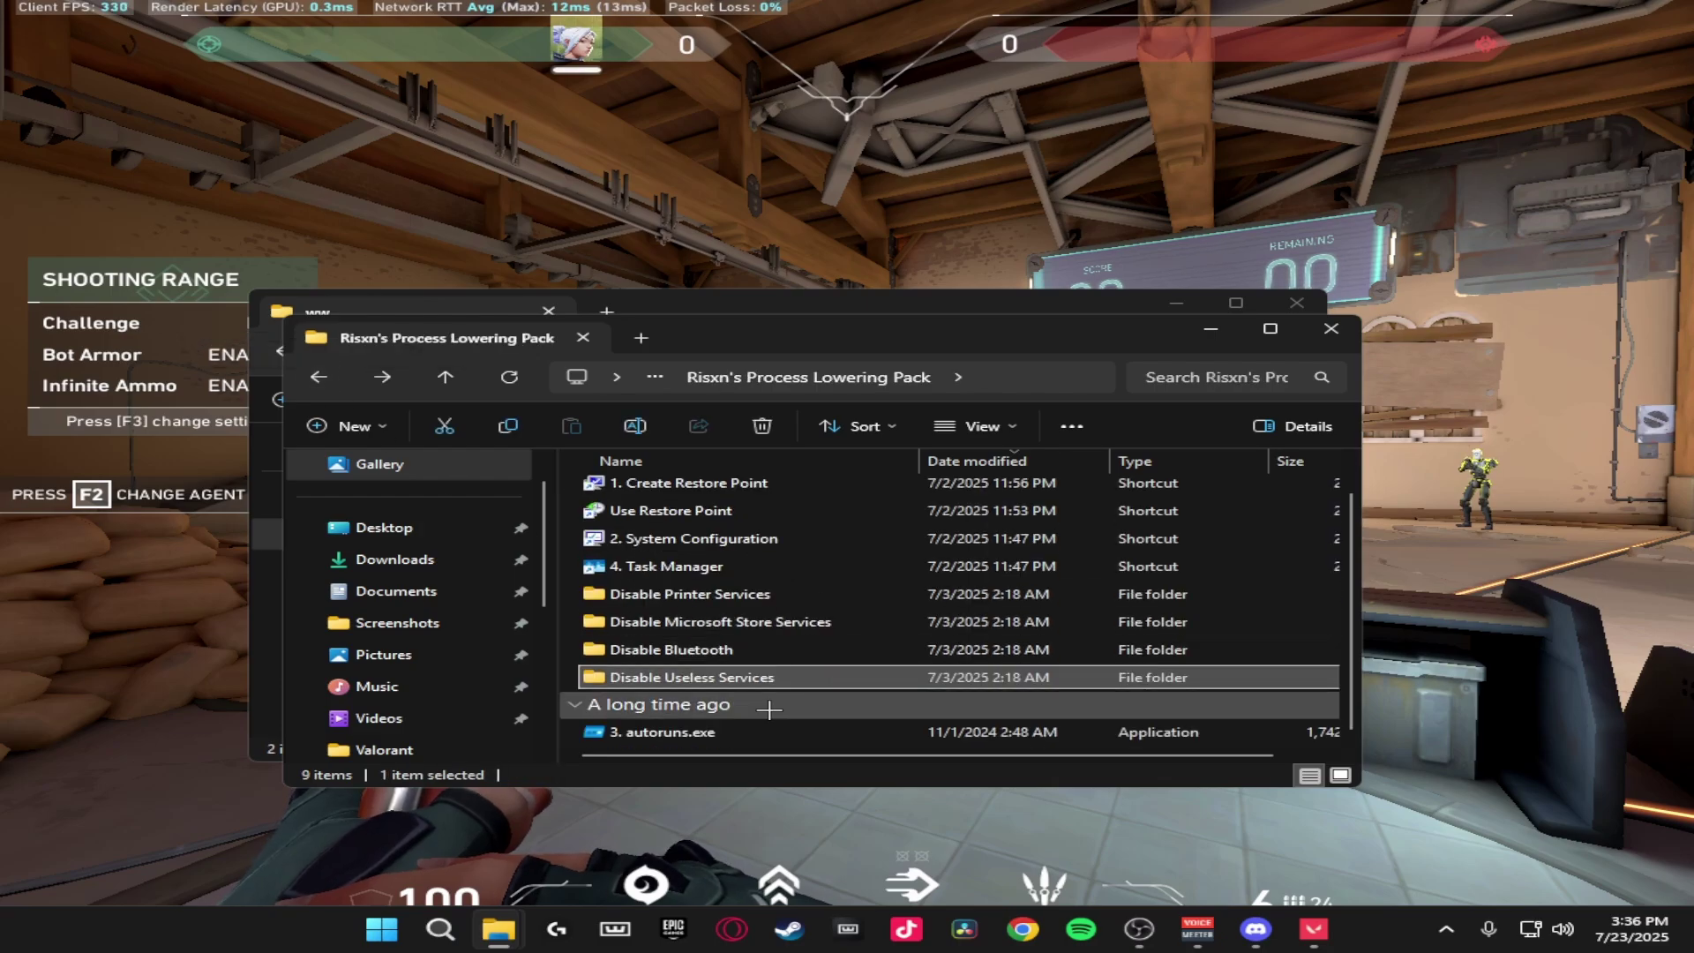
pyautogui.click(755, 724)
pyautogui.rightClick(752, 722)
pyautogui.click(847, 258)
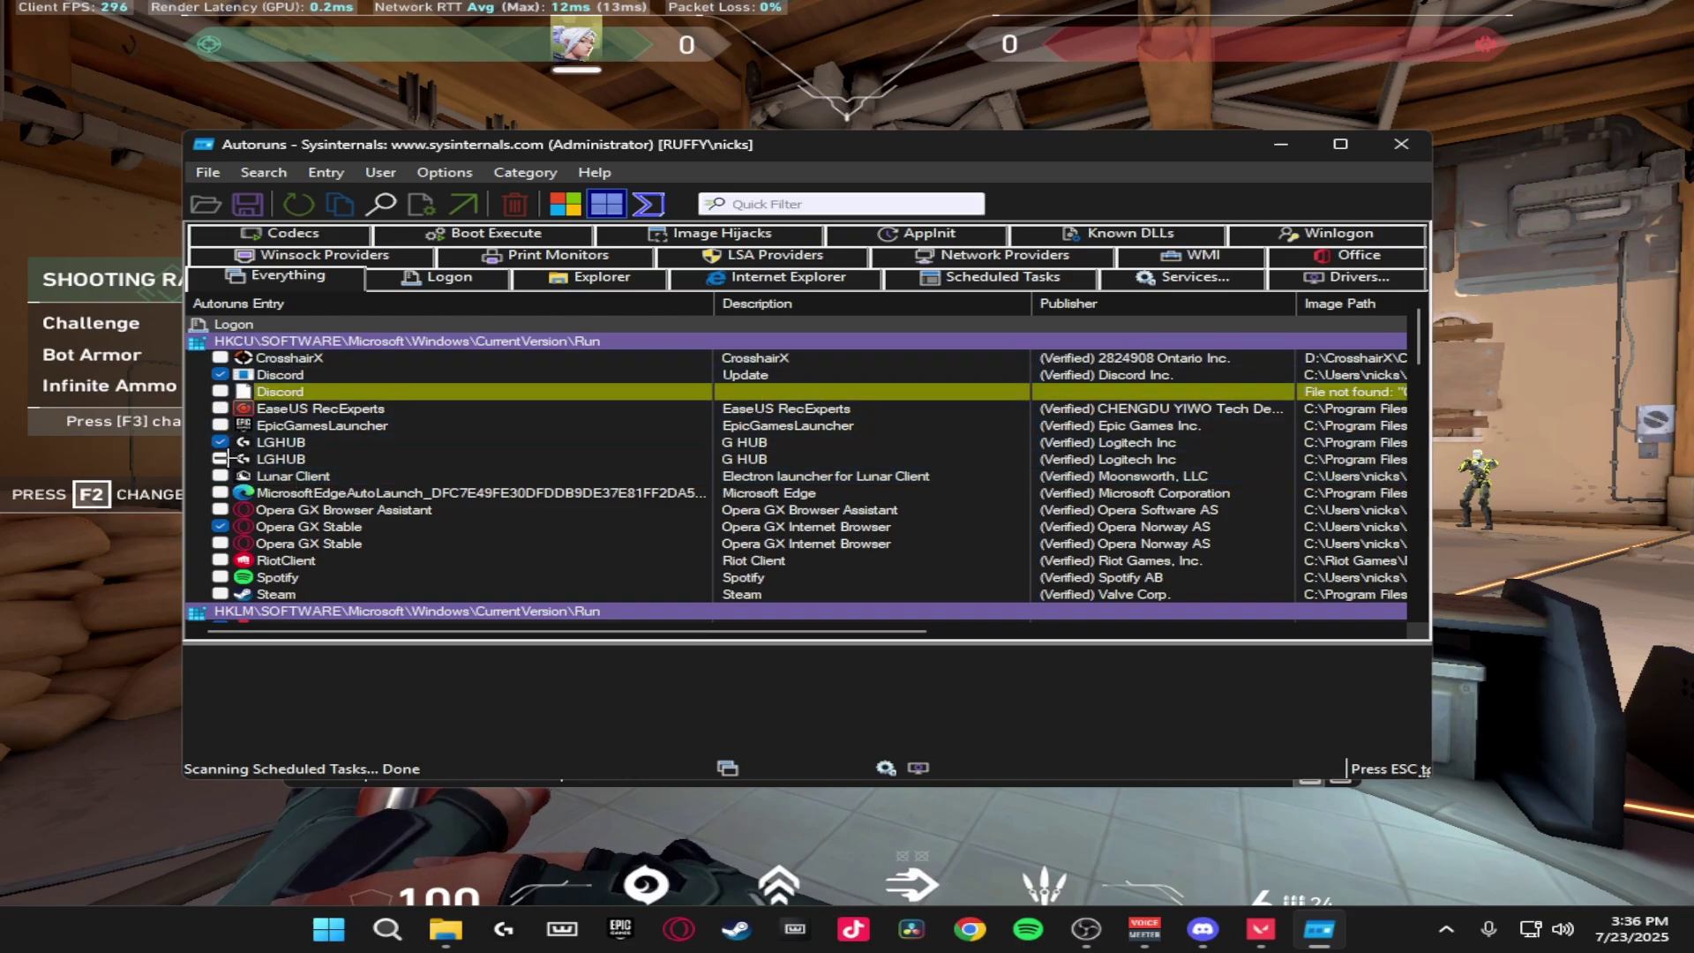
# Tick the second LGHUB entry and scroll down to the Task Scheduler entries.
pyautogui.click(222, 459)
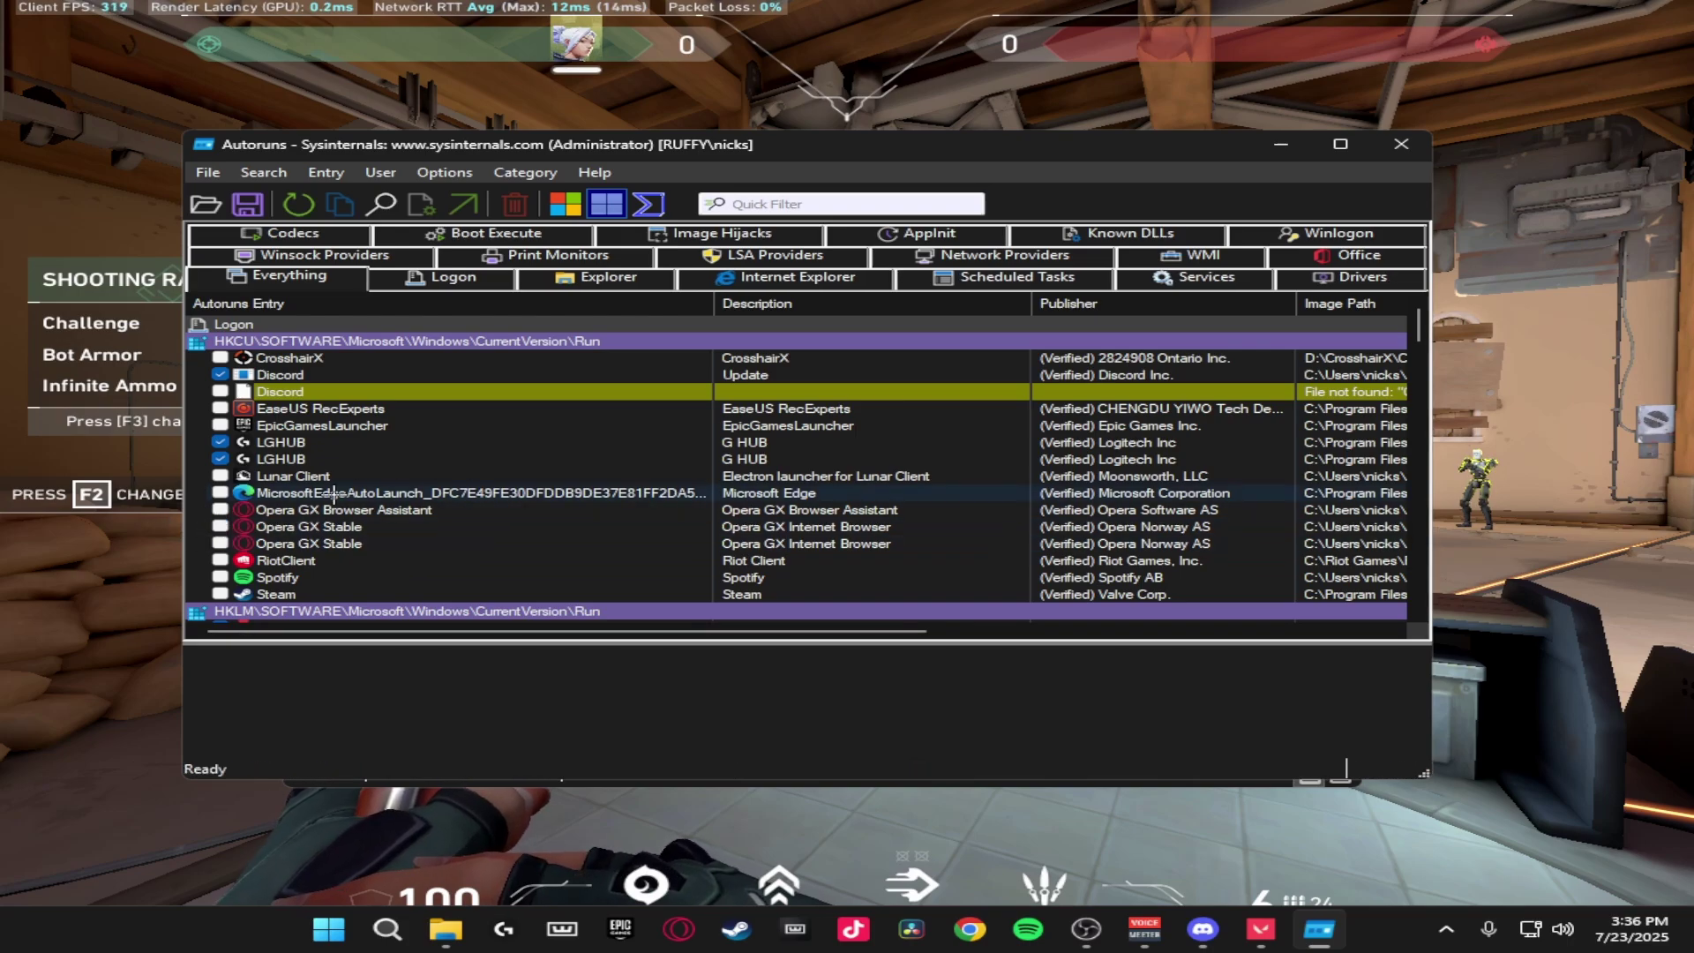
pyautogui.scroll(-3, 334, 493)
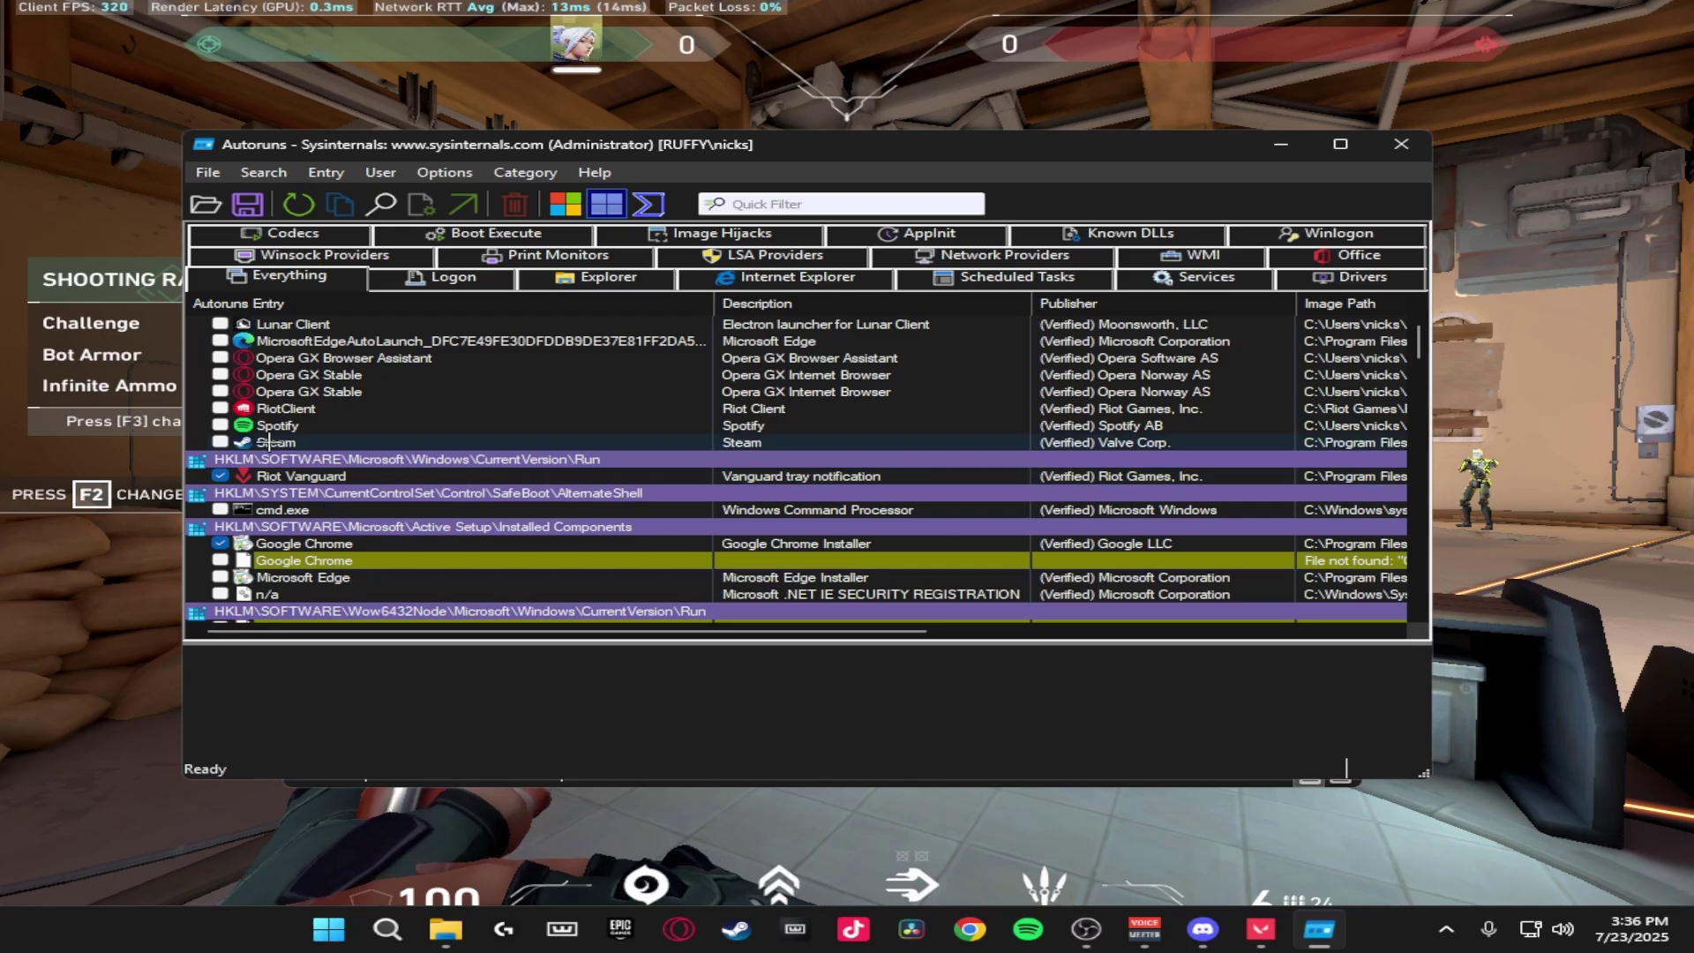
pyautogui.scroll(-1, 220, 512)
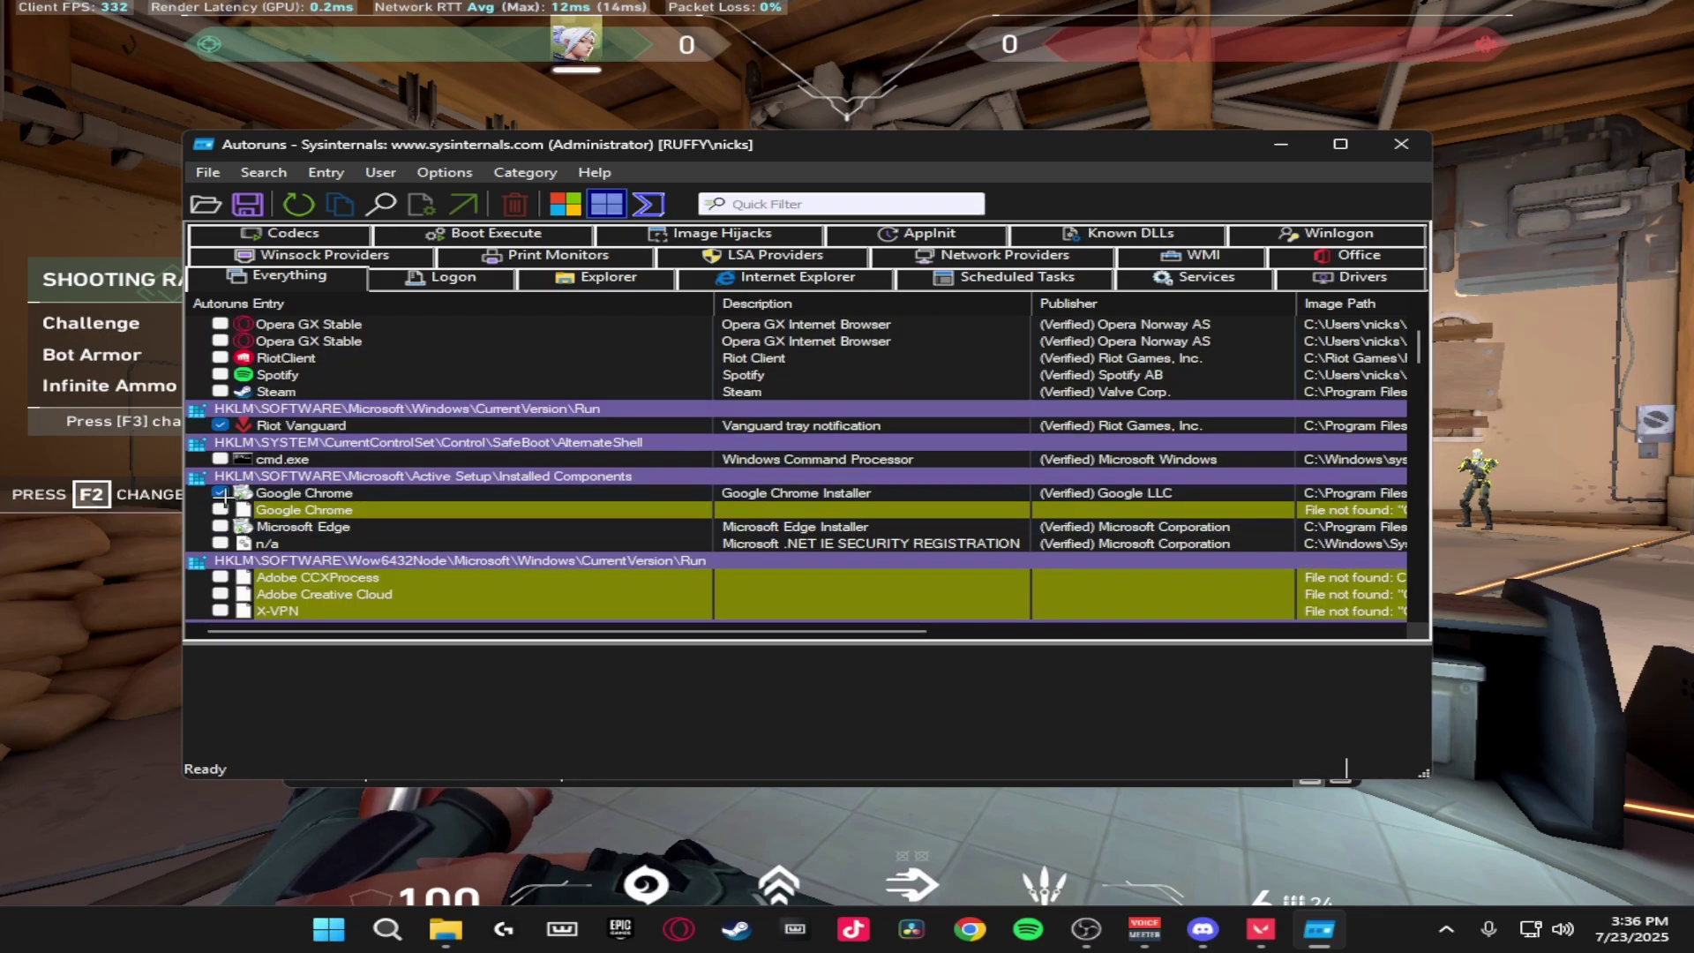
pyautogui.scroll(-4, 295, 527)
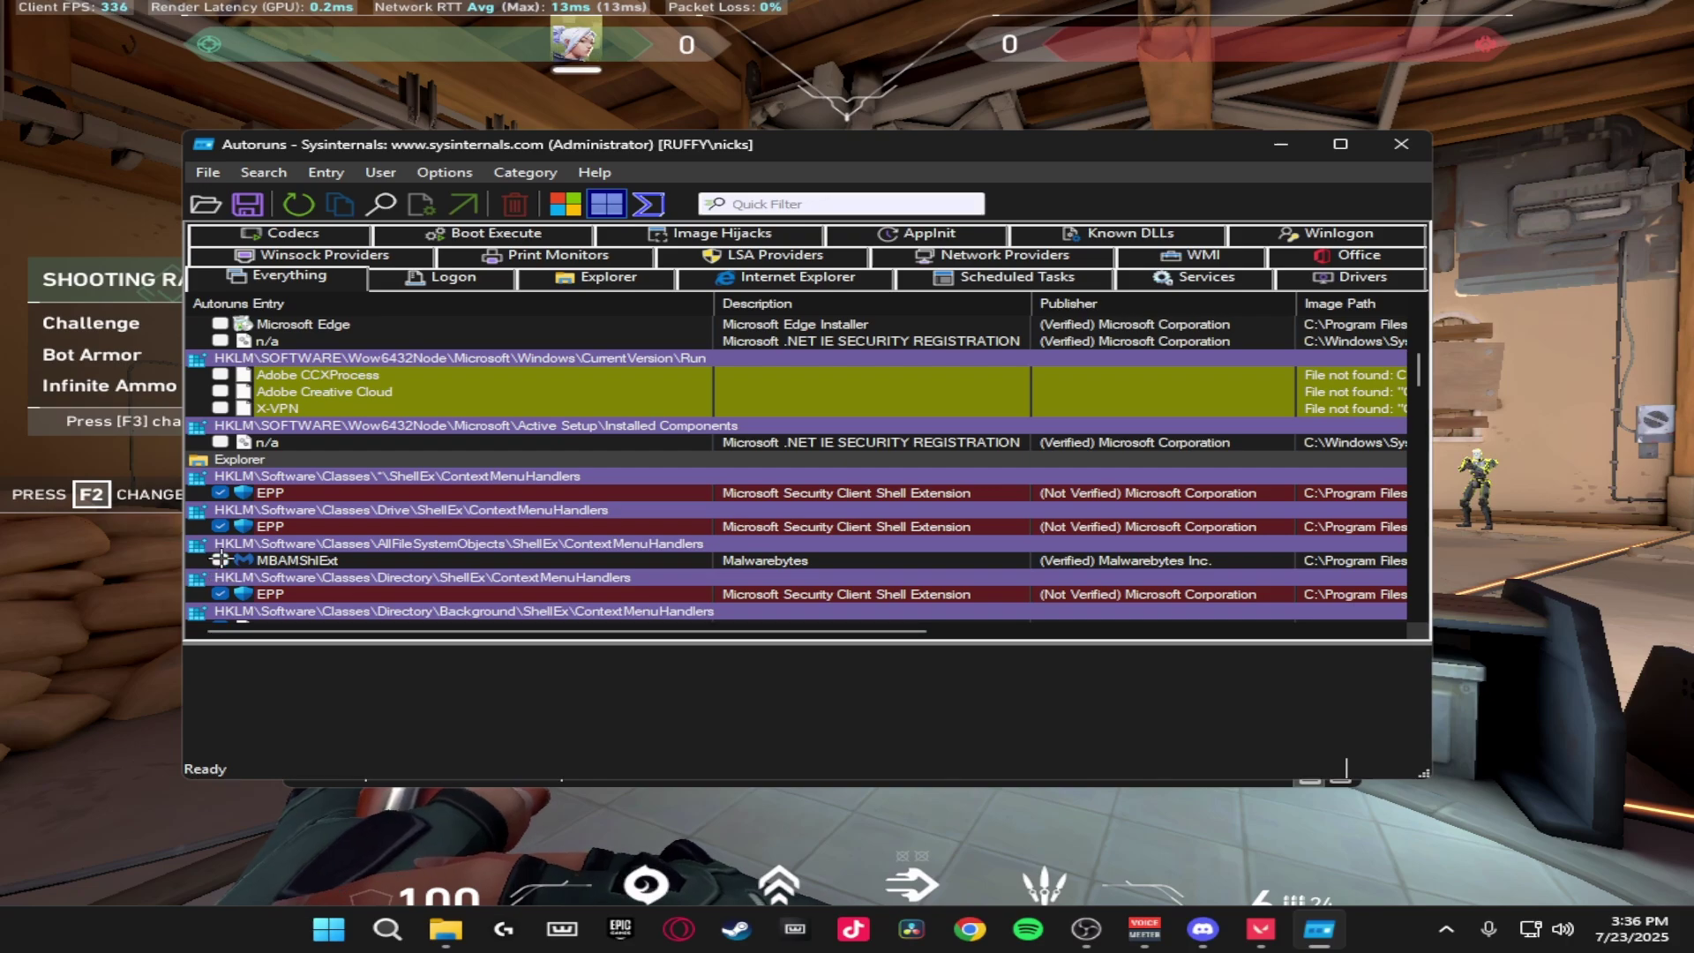
pyautogui.scroll(-2, 219, 559)
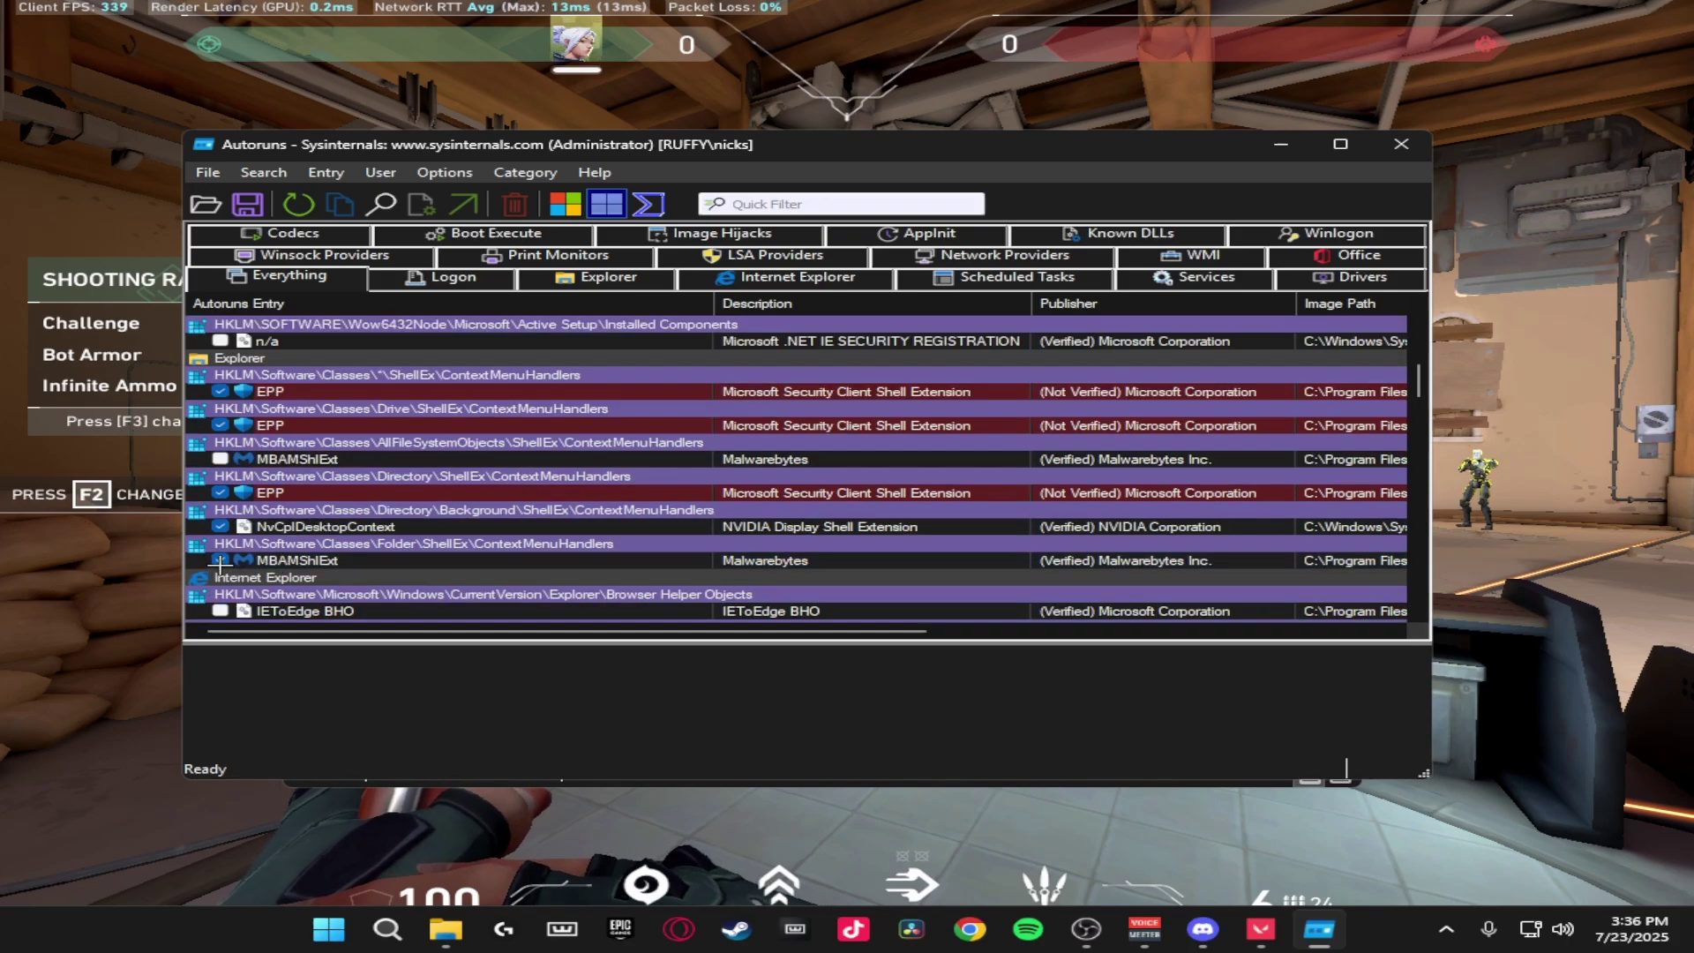
pyautogui.scroll(-2, 356, 580)
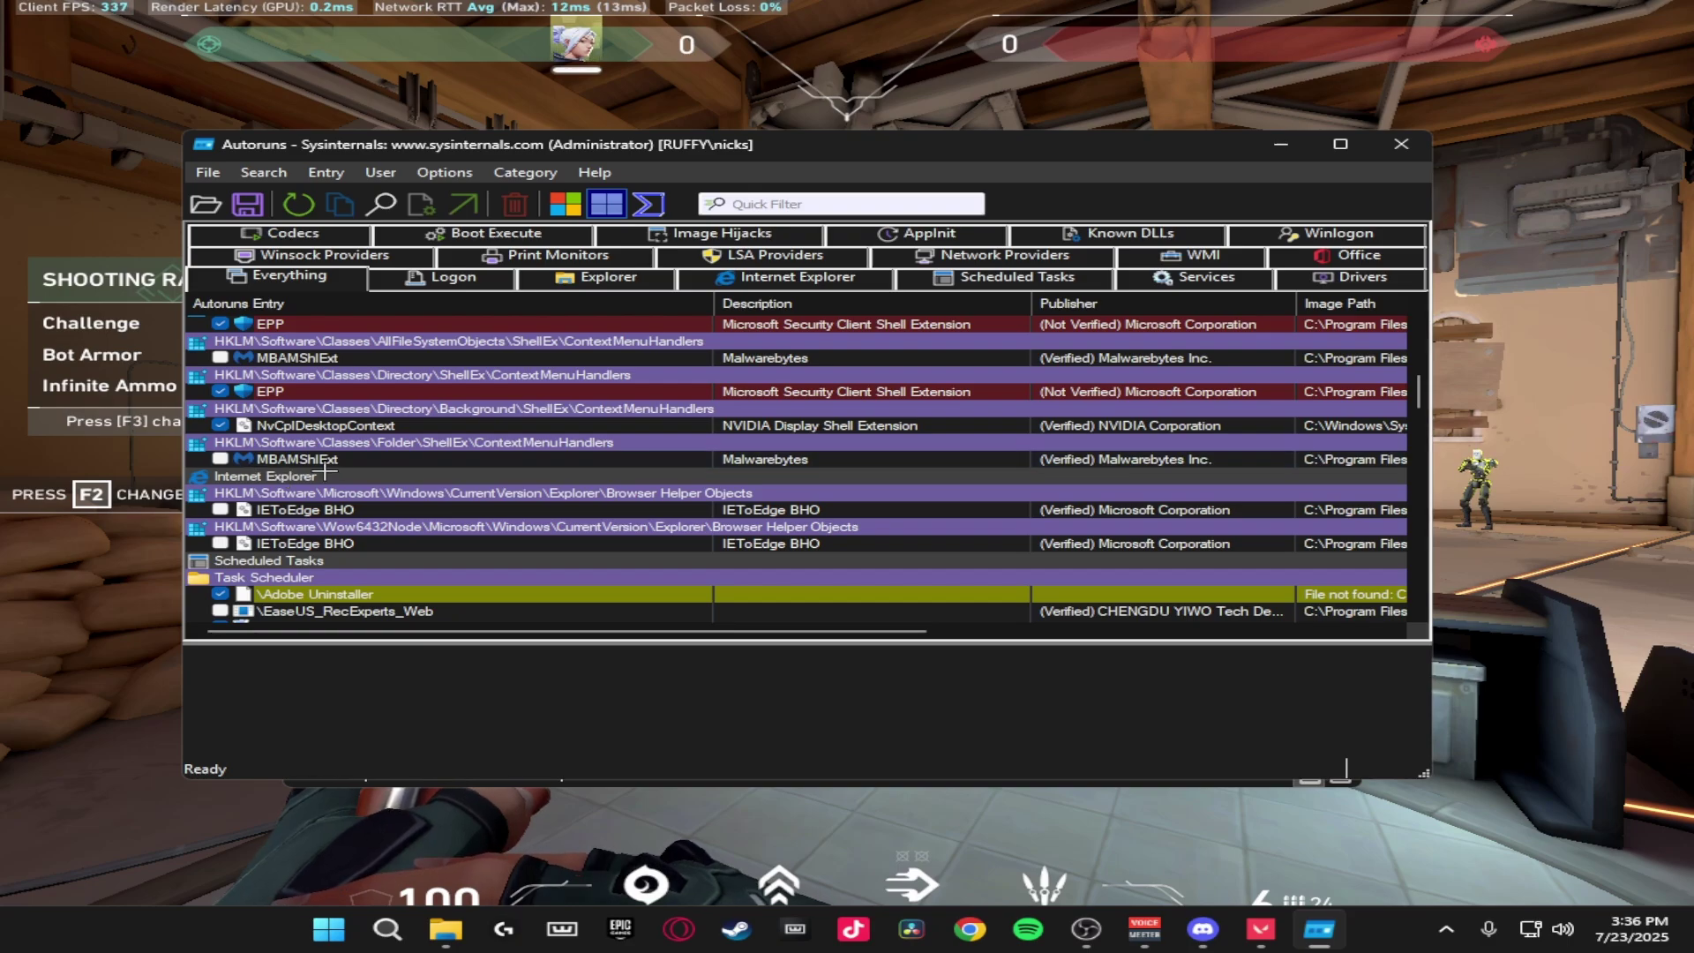
pyautogui.scroll(-2, 382, 460)
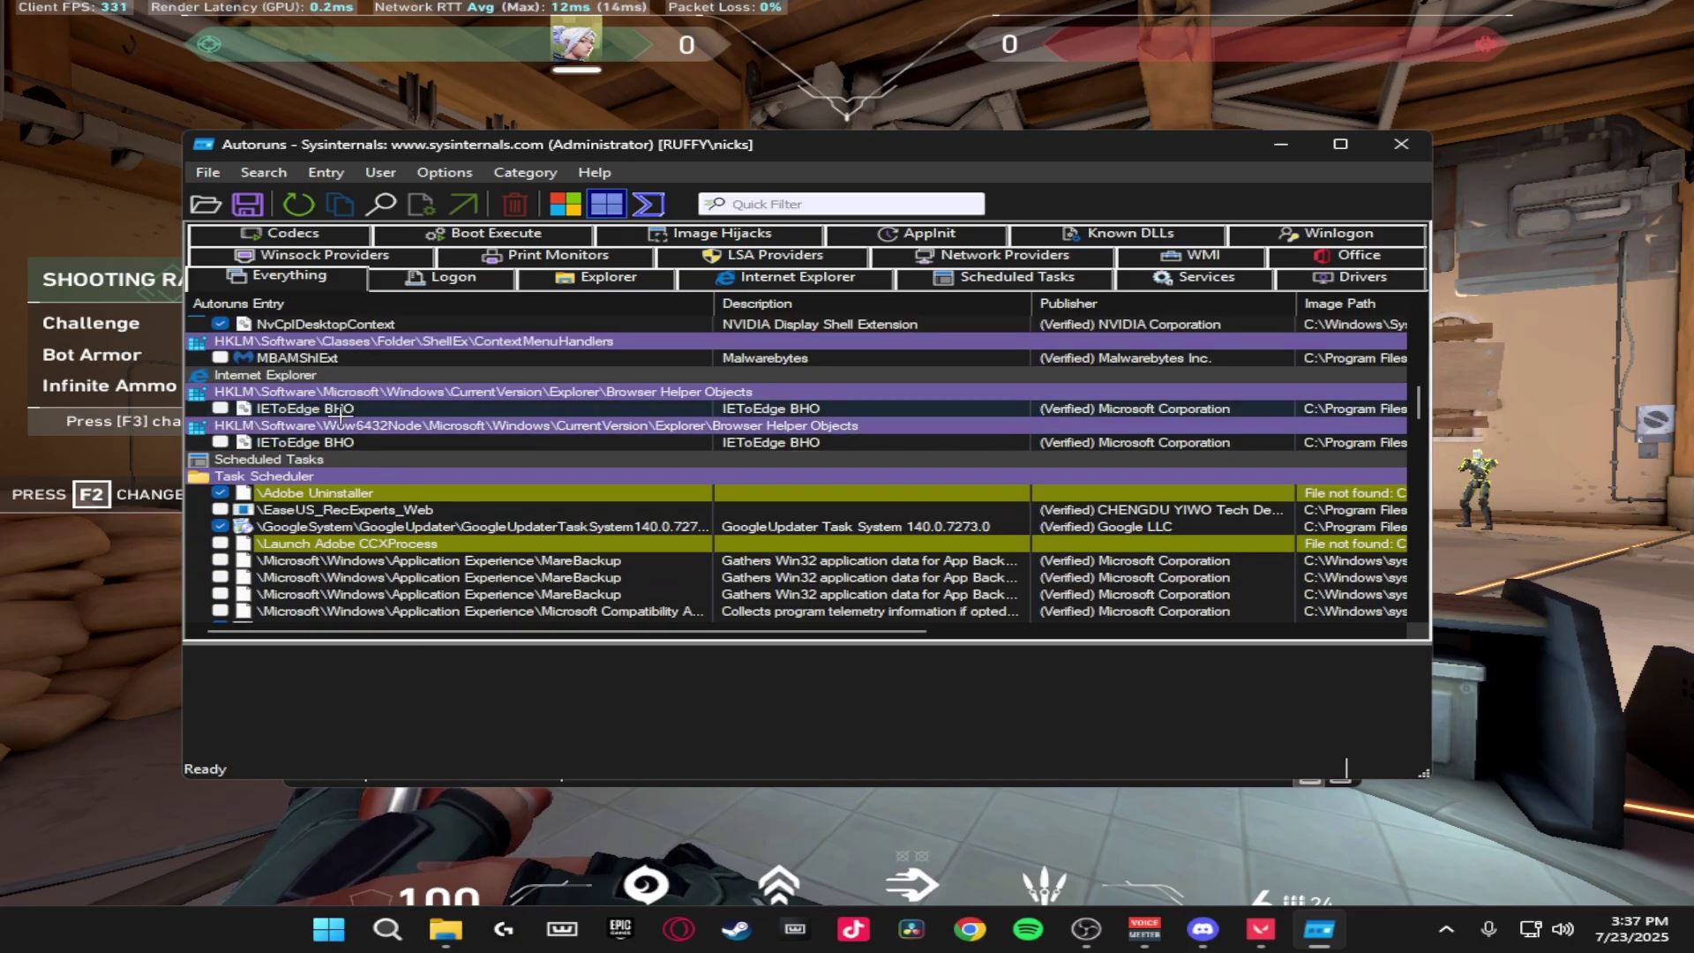
pyautogui.scroll(-1, 238, 467)
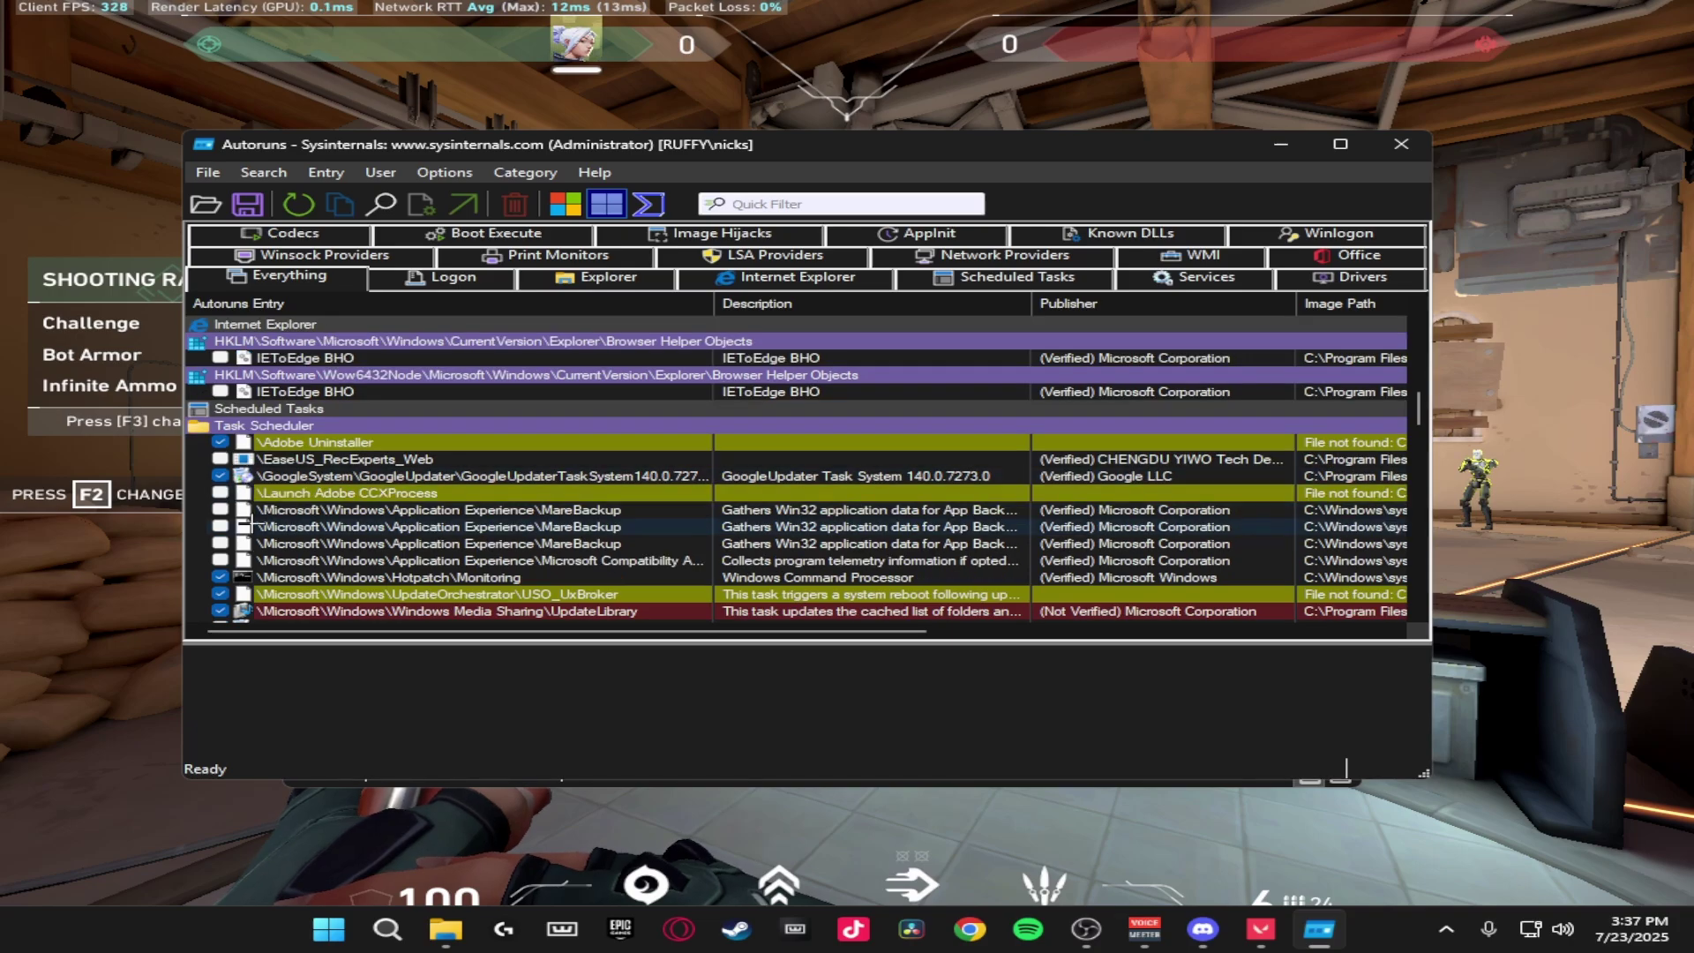
# Untick the GoogleUpdater scheduled task and look over the remaining tasks.
pyautogui.click(220, 476)
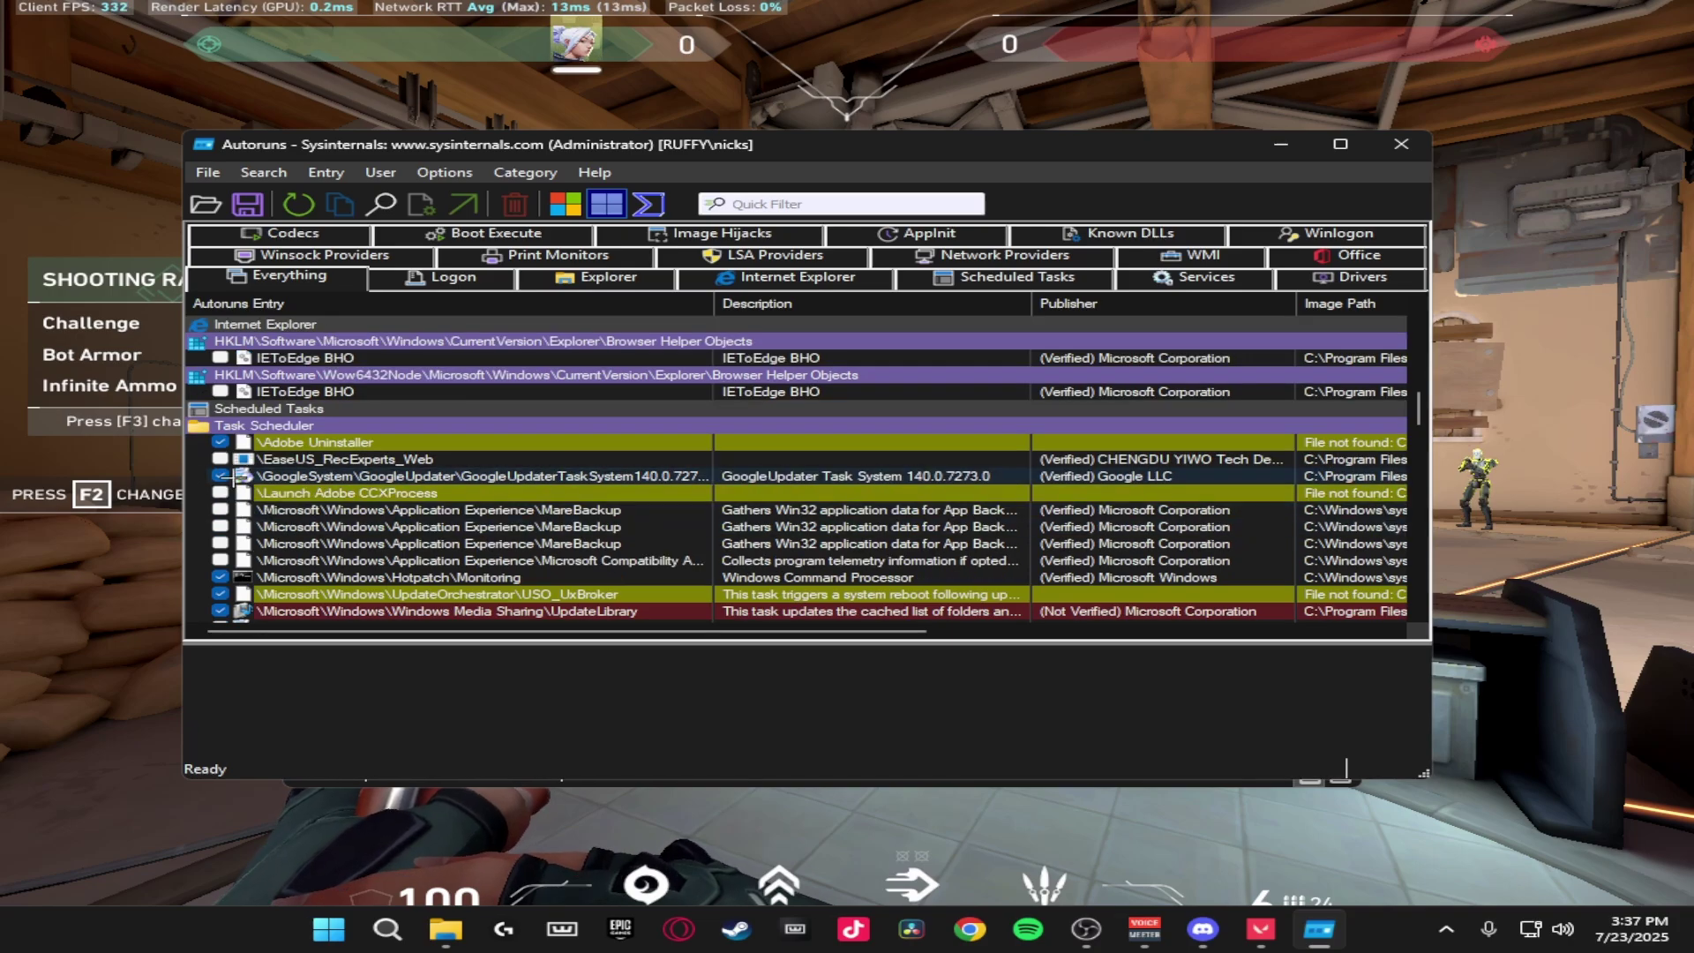
pyautogui.click(441, 492)
pyautogui.scroll(-1, 440, 487)
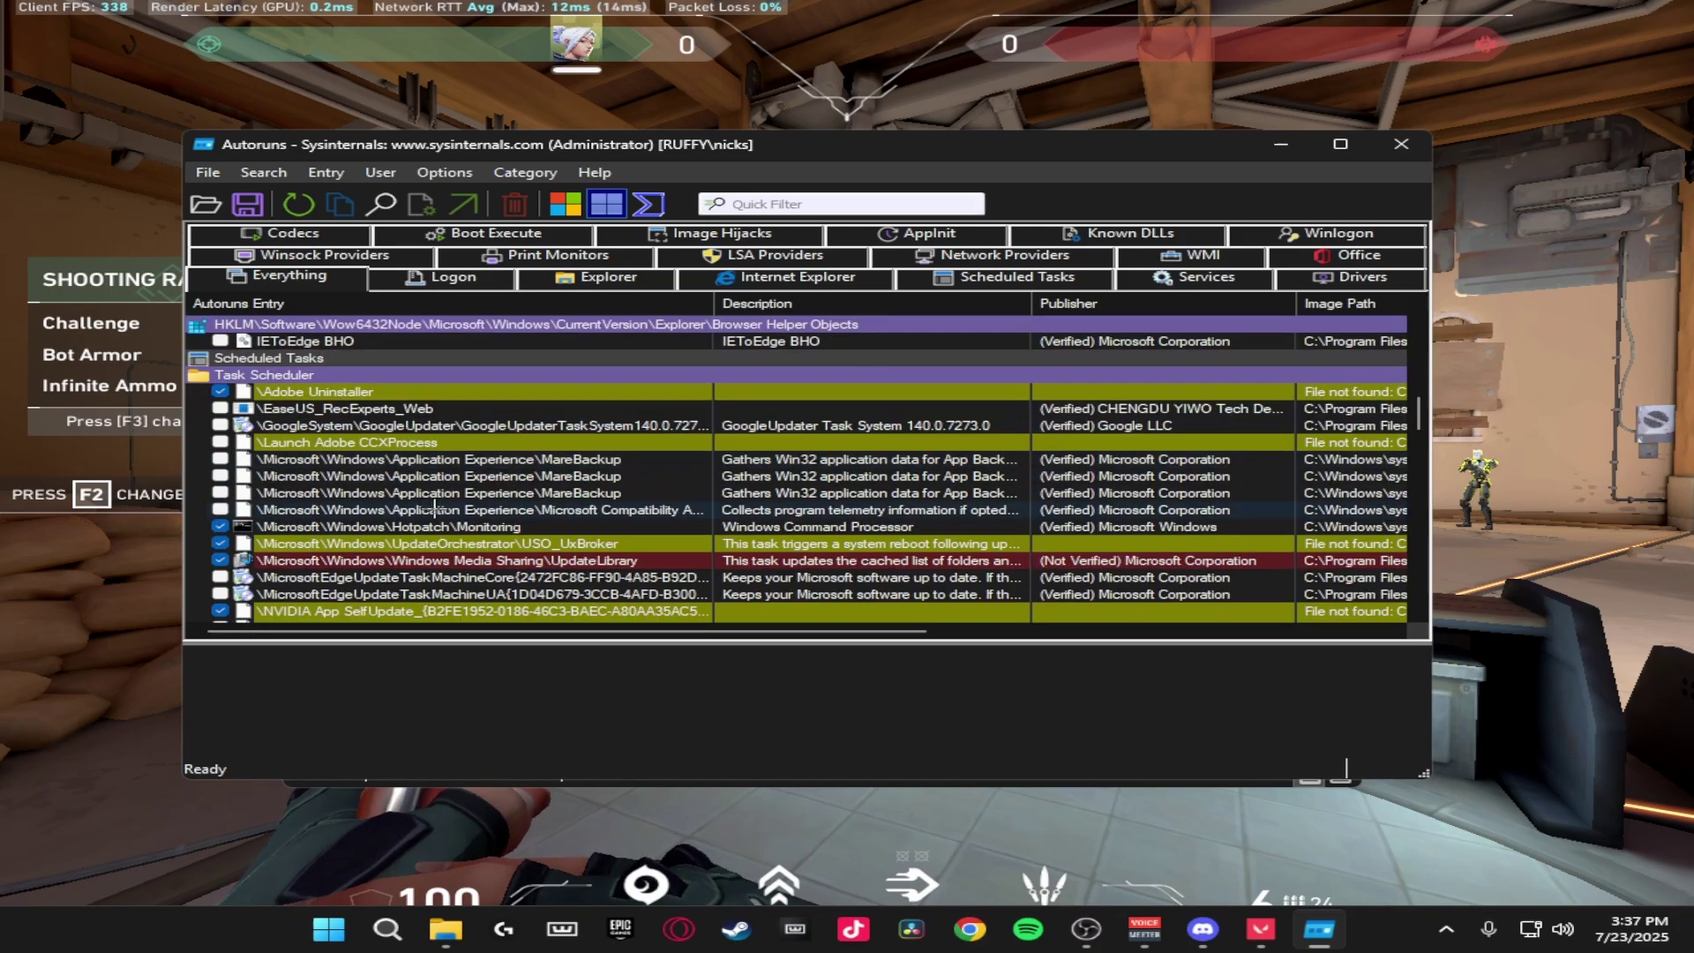
pyautogui.scroll(-4, 265, 468)
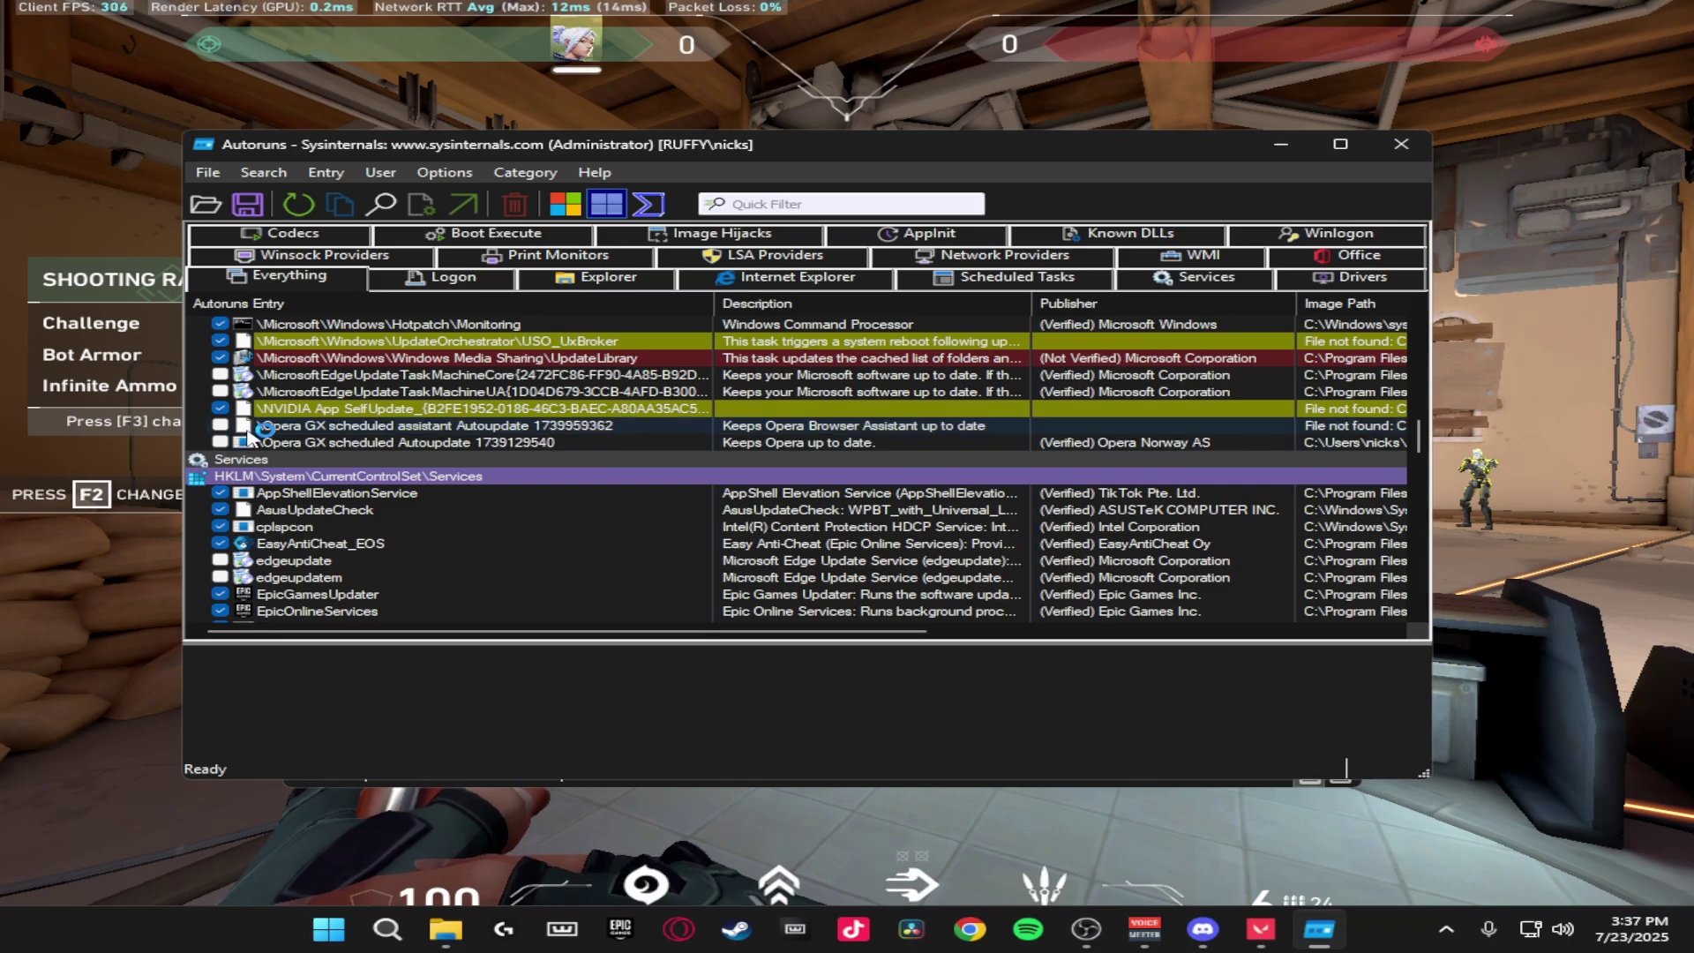
pyautogui.scroll(-1, 384, 449)
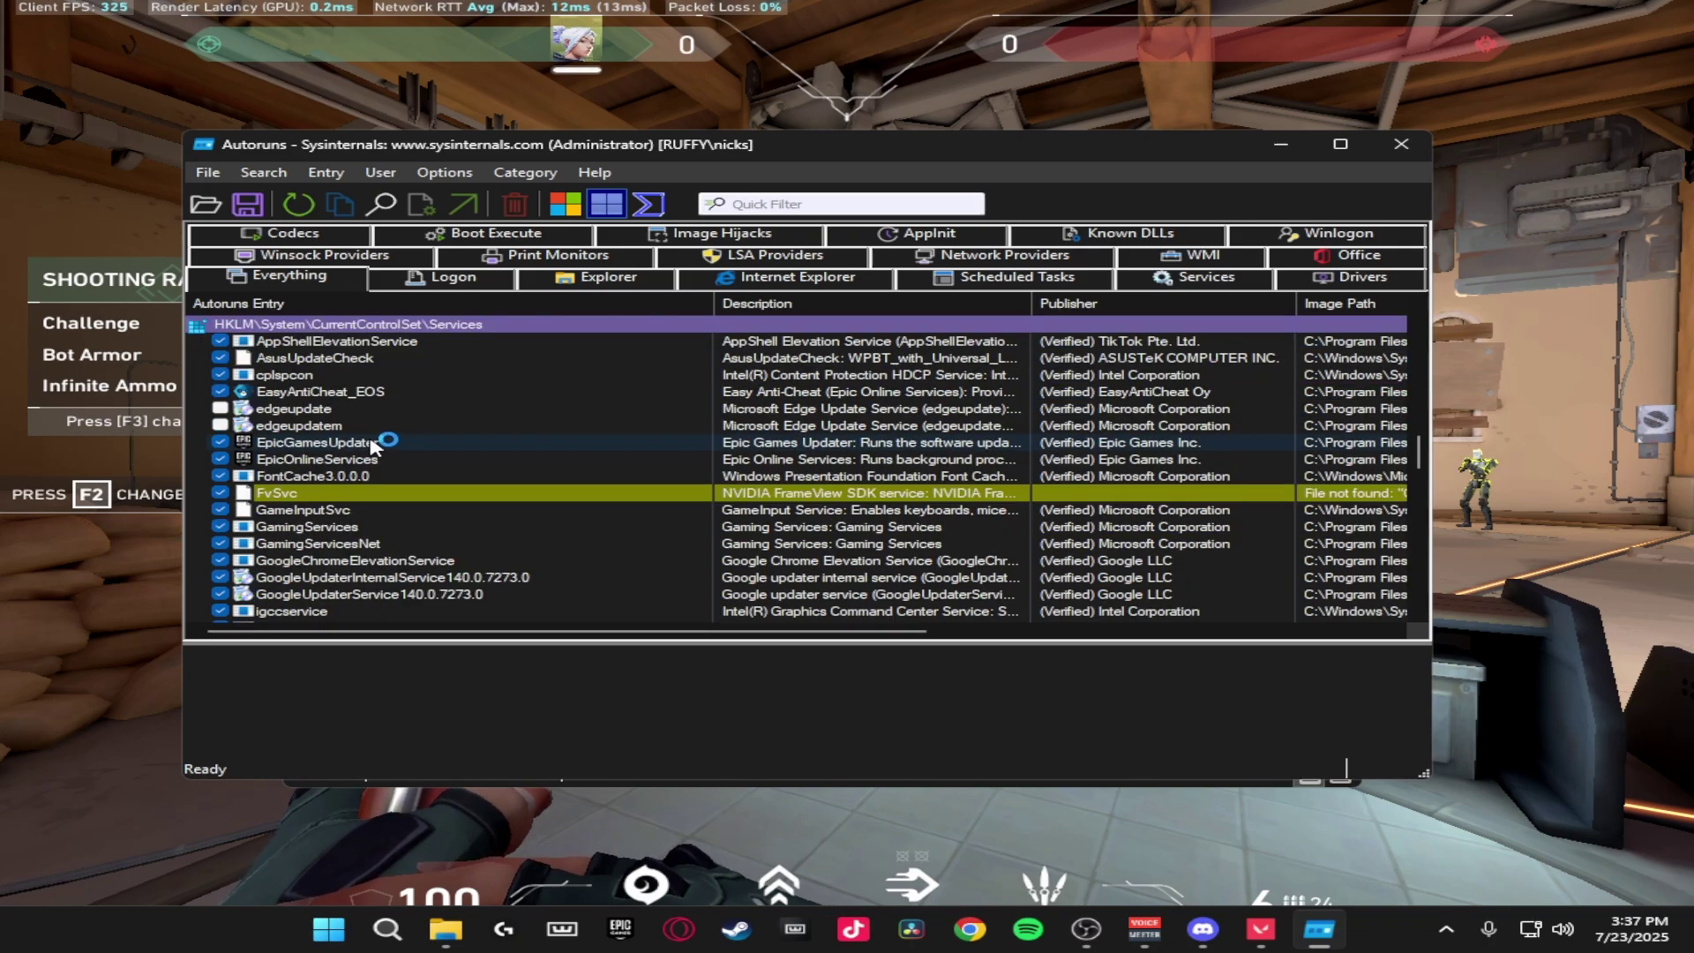
pyautogui.scroll(15, 195, 578)
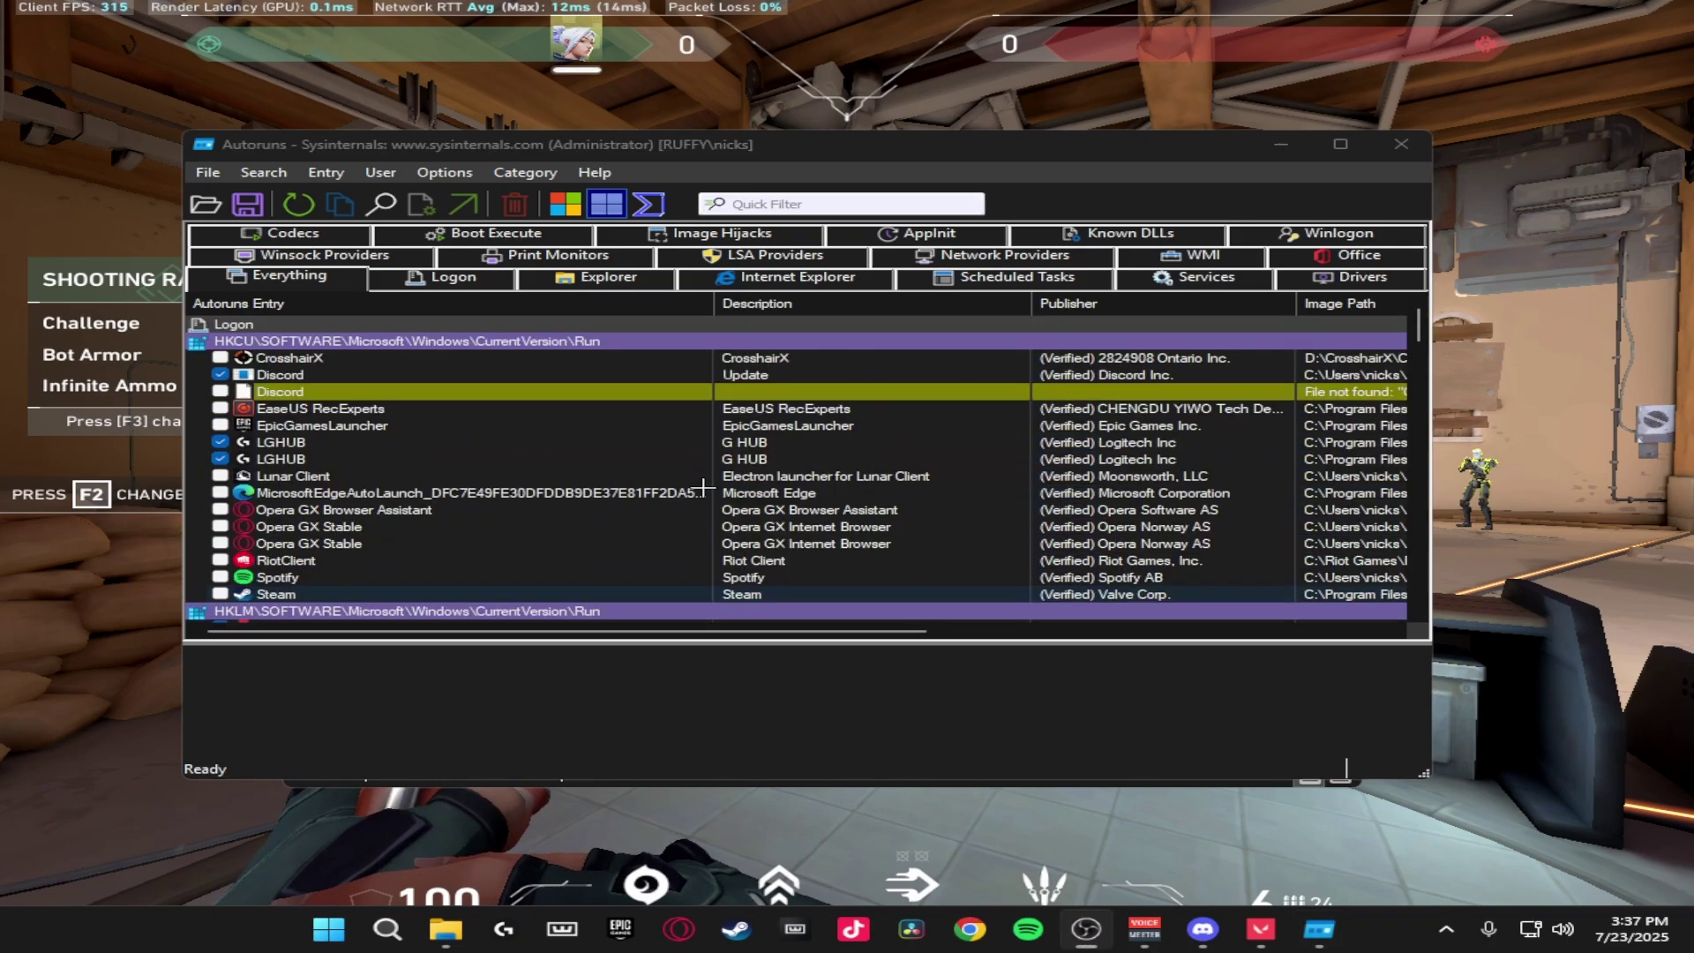
# Close Autoruns, then in the Shooting Range inspect the Sheriff, switch to the knife and back.
pyautogui.click(1400, 147)
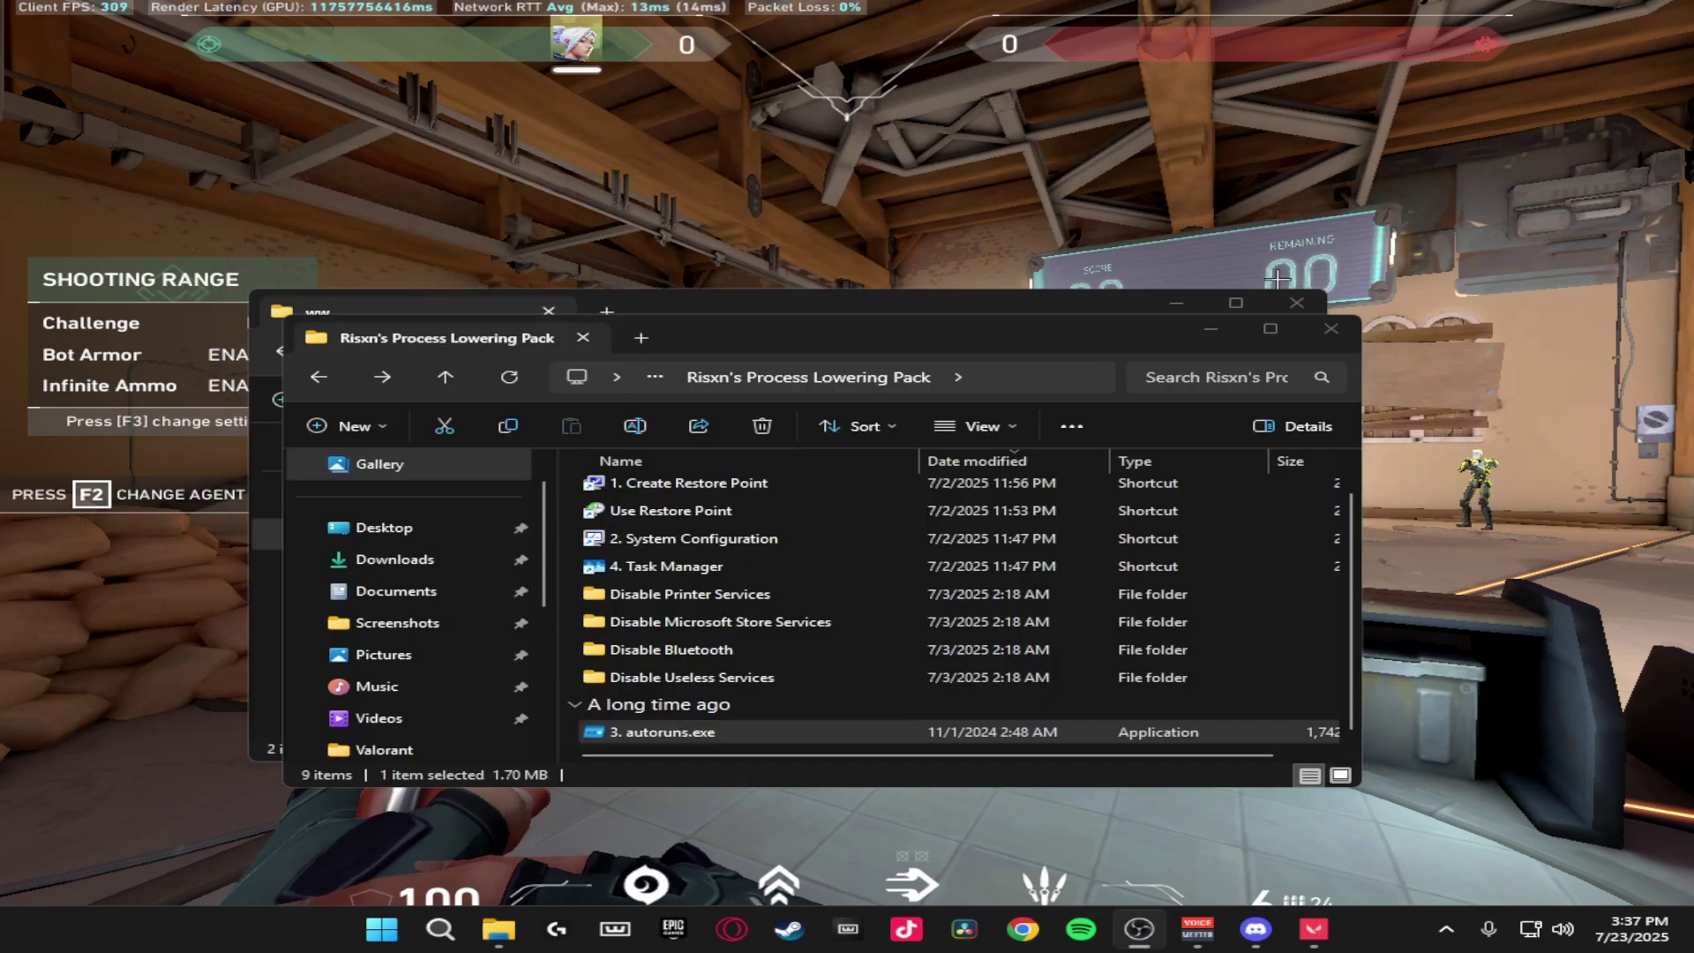
pyautogui.click(1012, 420)
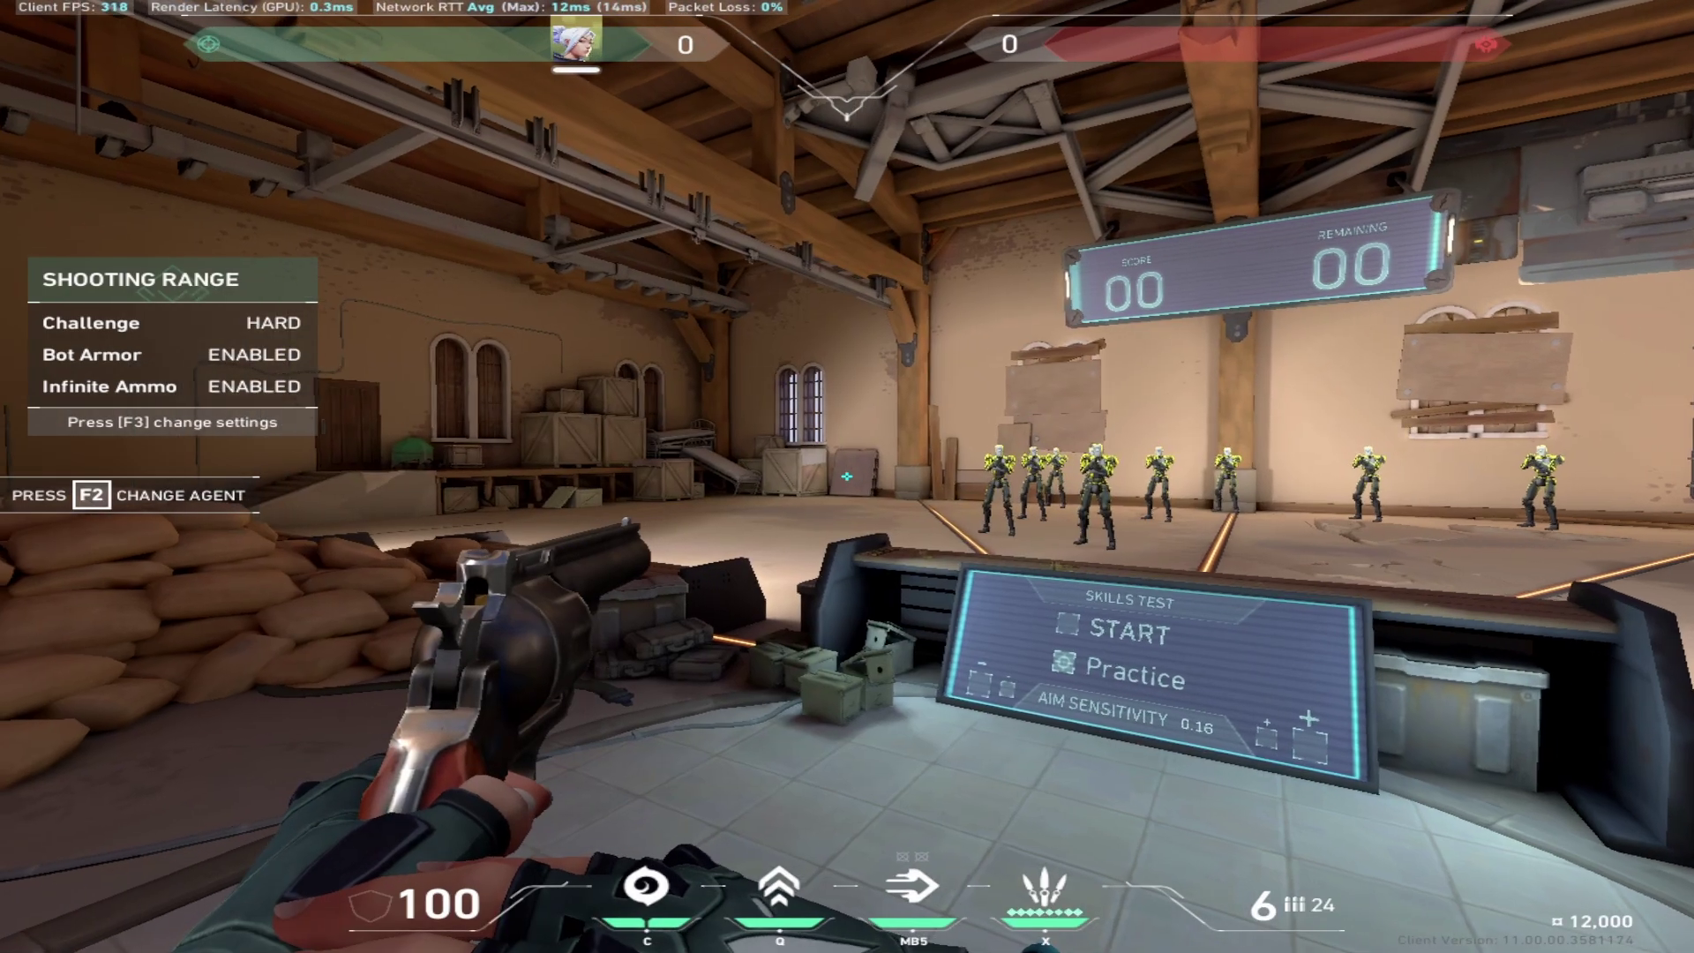
pyautogui.press('y')
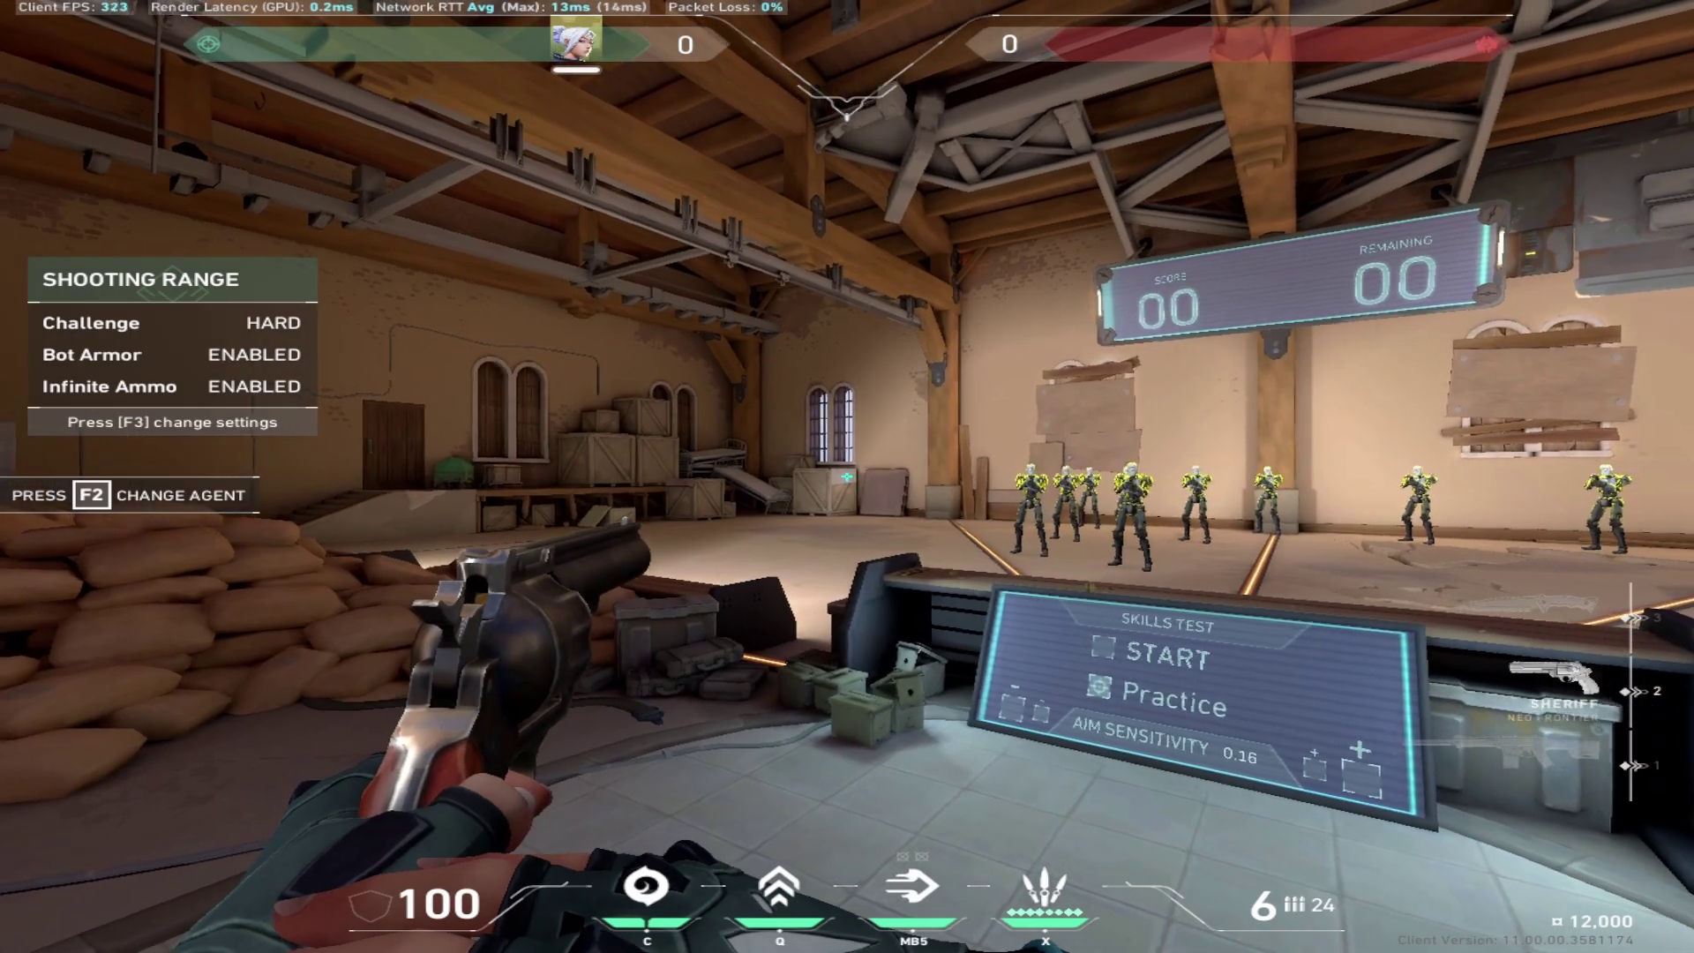
pyautogui.press('3')
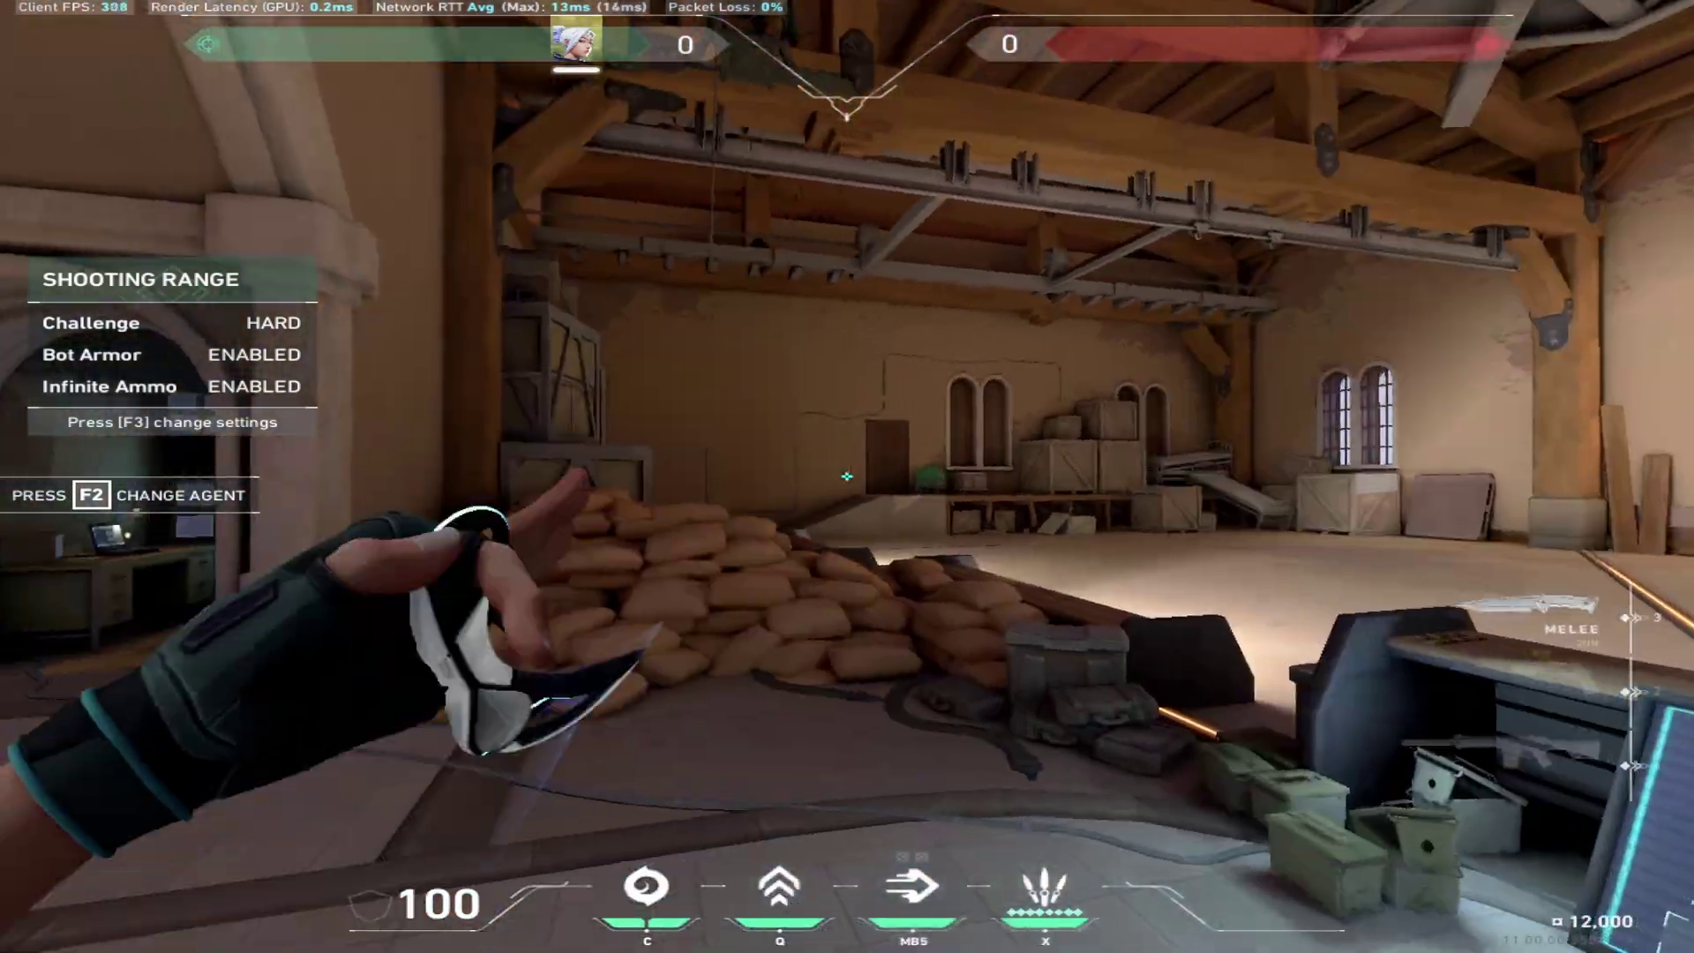
pyautogui.press('2')
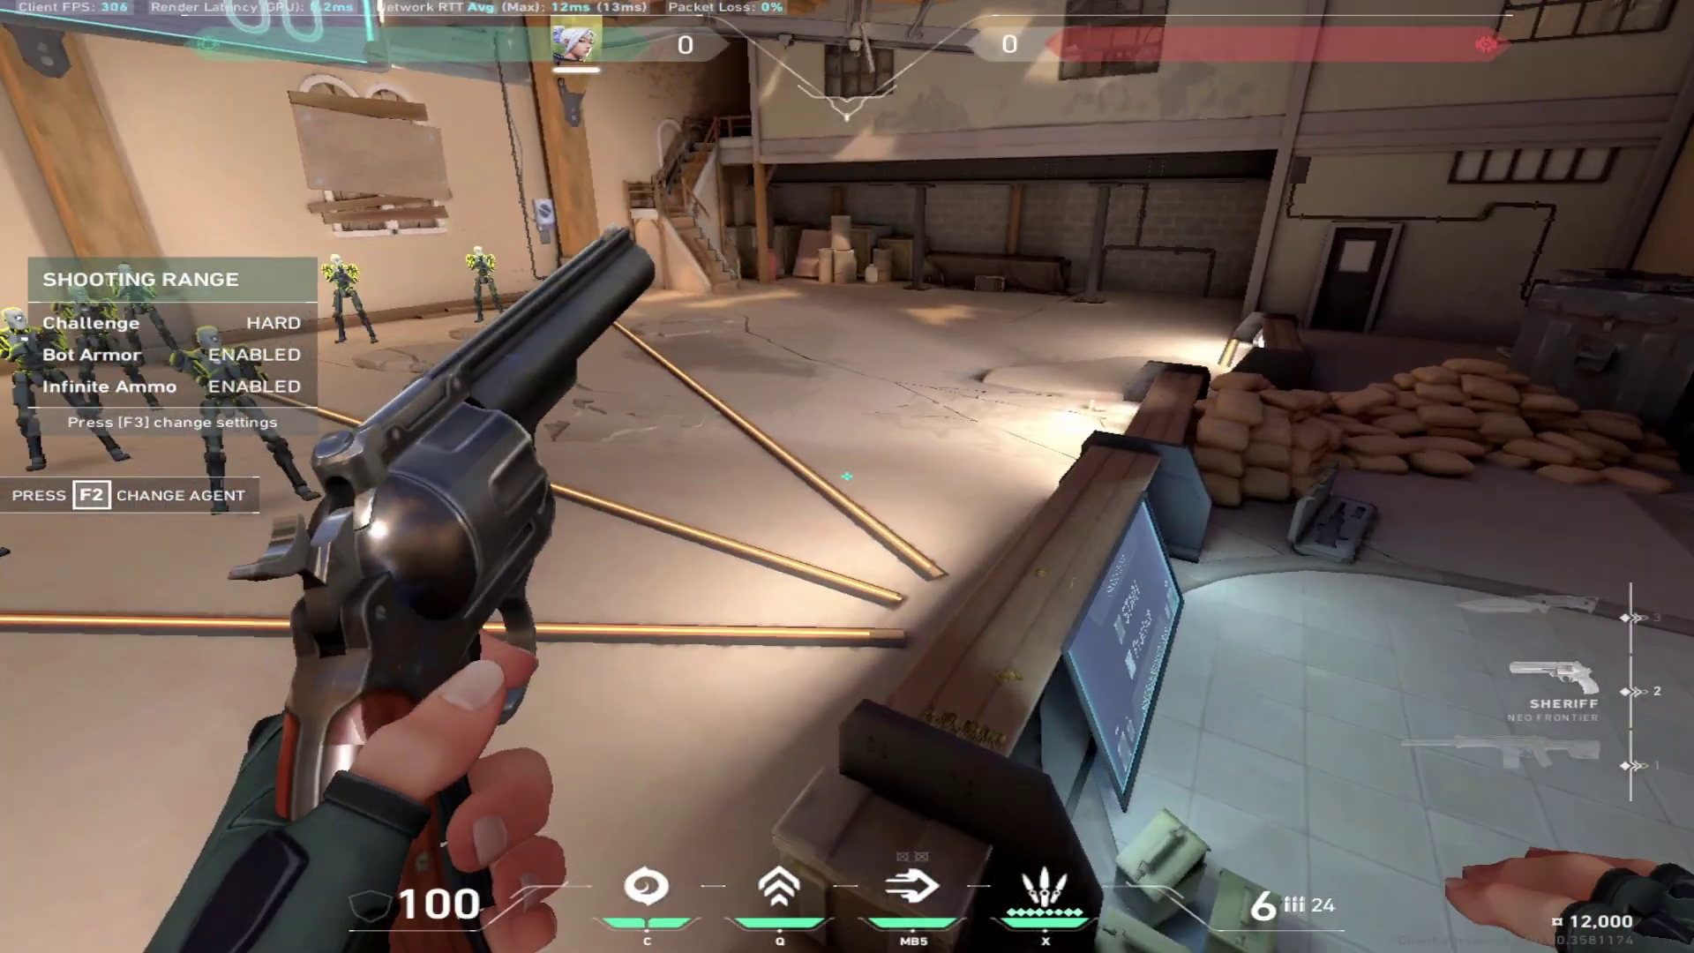